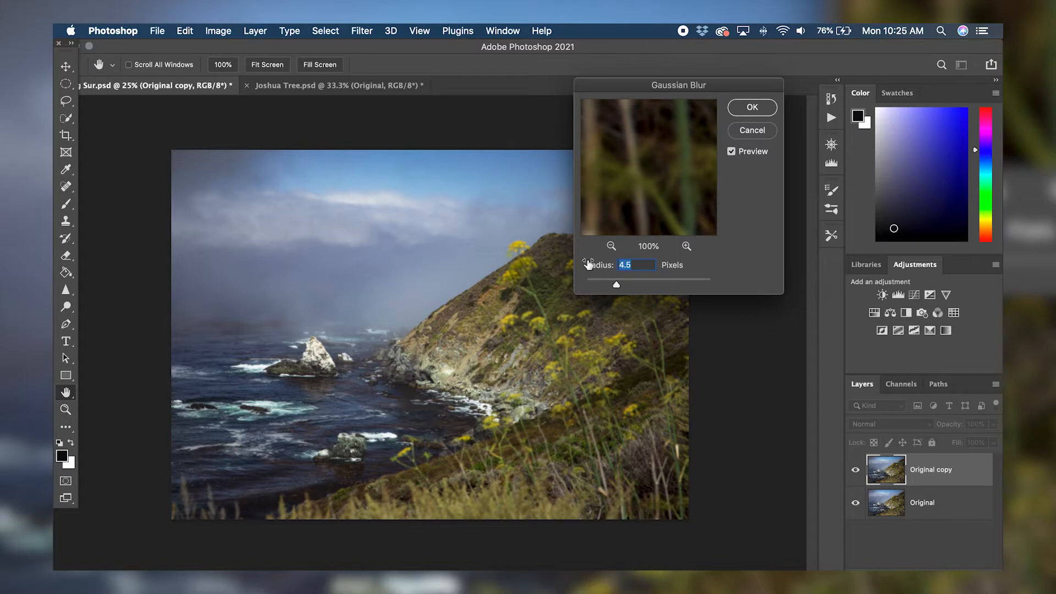
Step: Apply a Gaussian Blur with a 25-pixel radius to the Original copy layer
type("25")
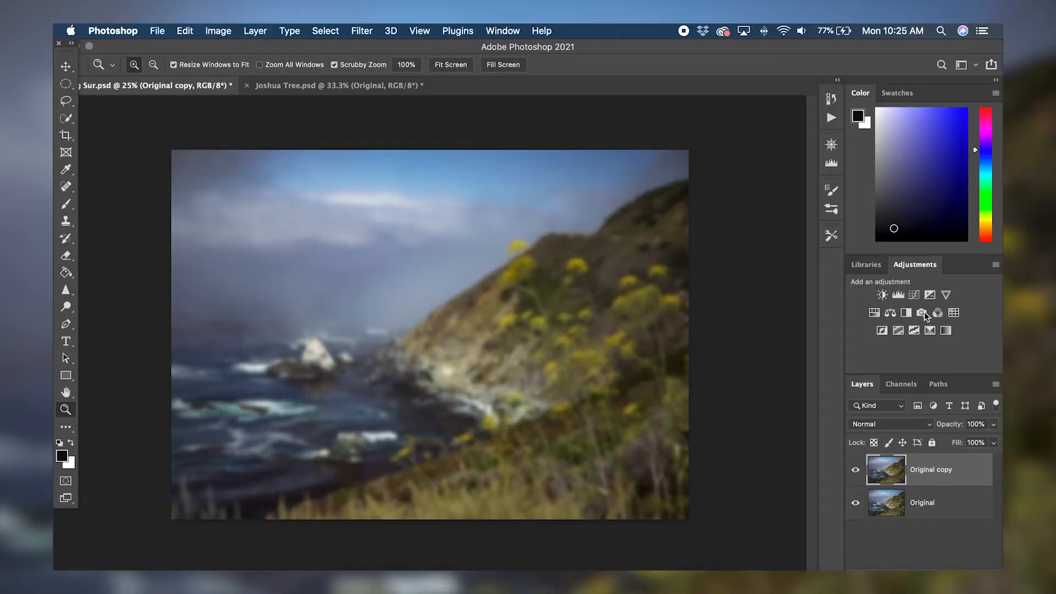
Step: Add a Levels adjustment above the blurred copy with the white input level at 171 and the midtones at 0.42
left_click(897, 296)
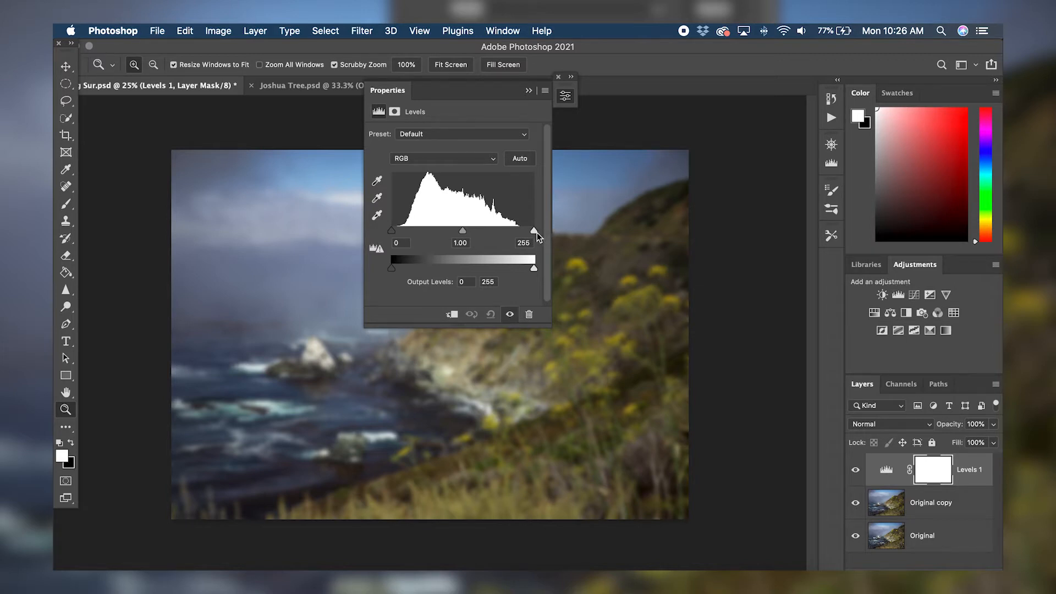
left_click_drag(534, 233, 494, 232)
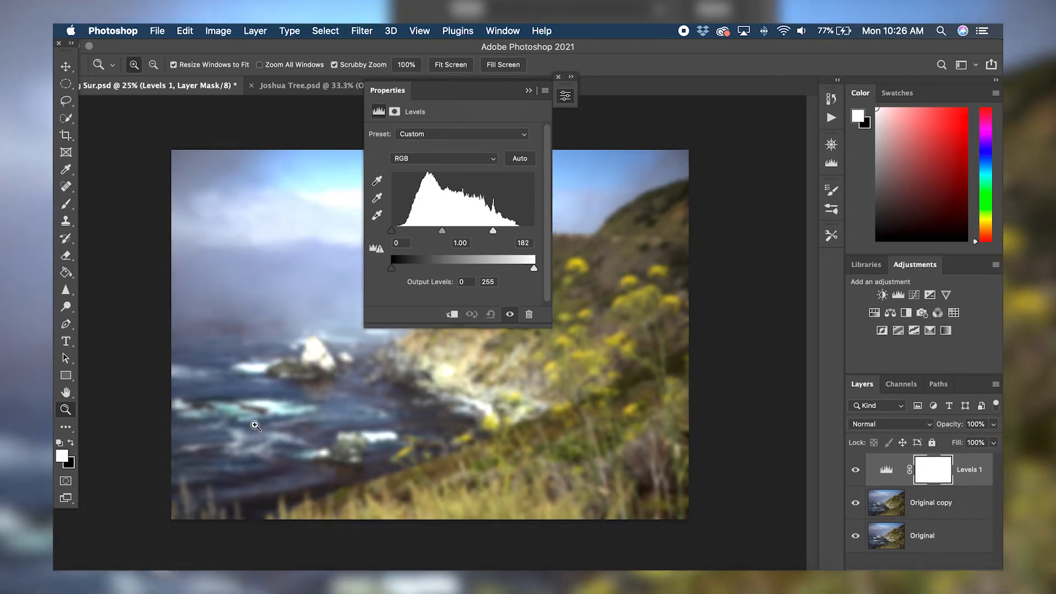
left_click_drag(457, 102, 588, 99)
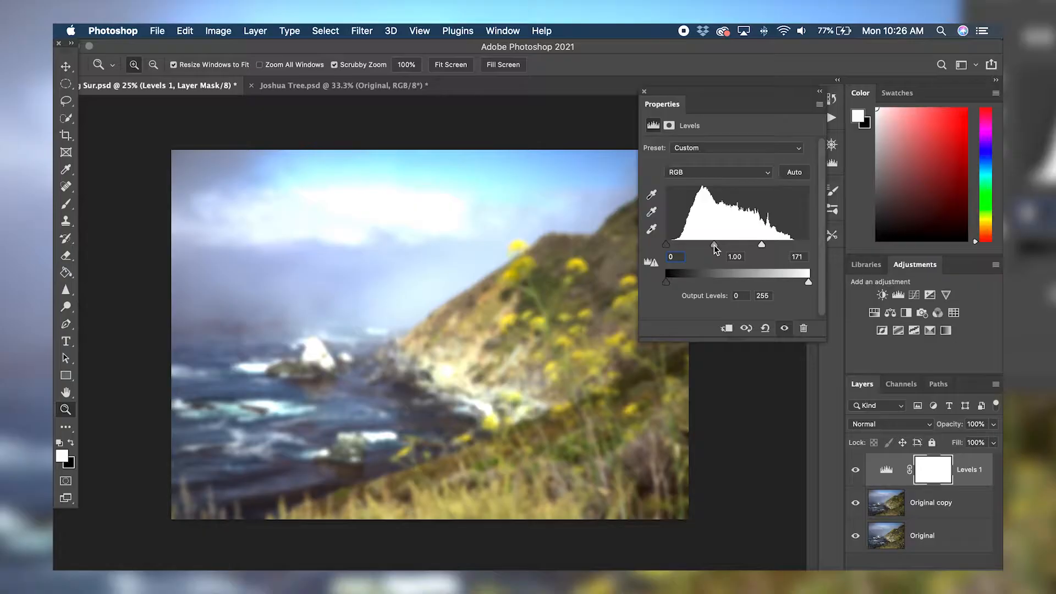
left_click_drag(713, 246, 738, 245)
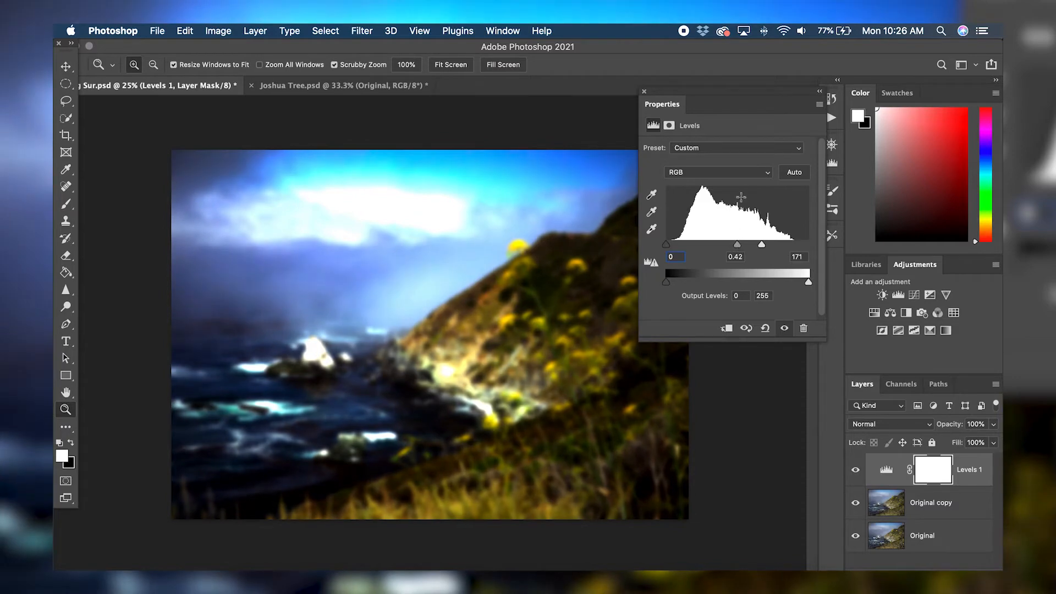
left_click(644, 92)
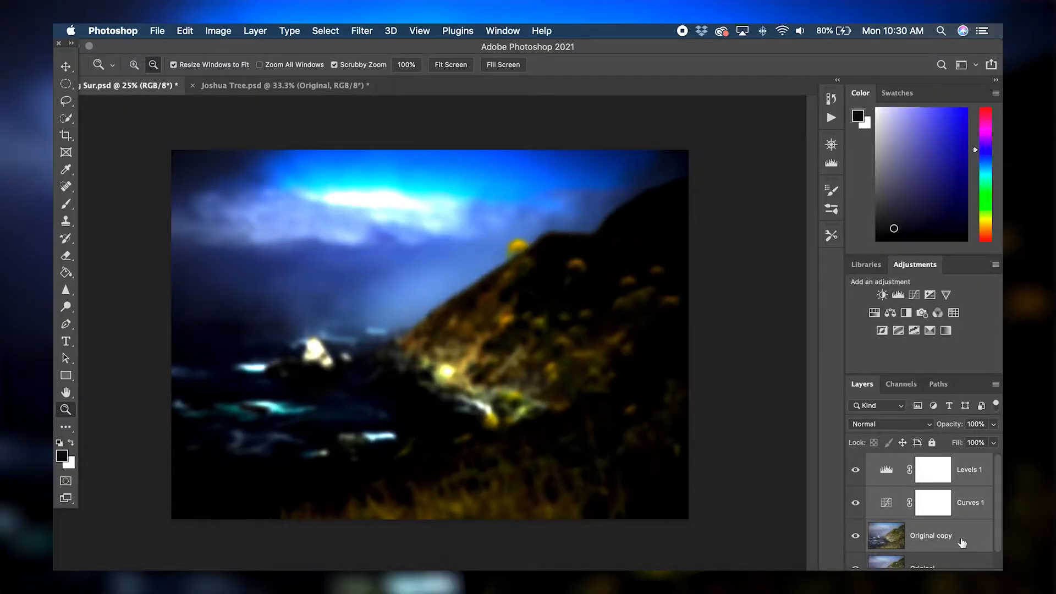
Step: Merge the Levels 1, Curves 1 and Original copy layers into one layer
right_click(961, 537)
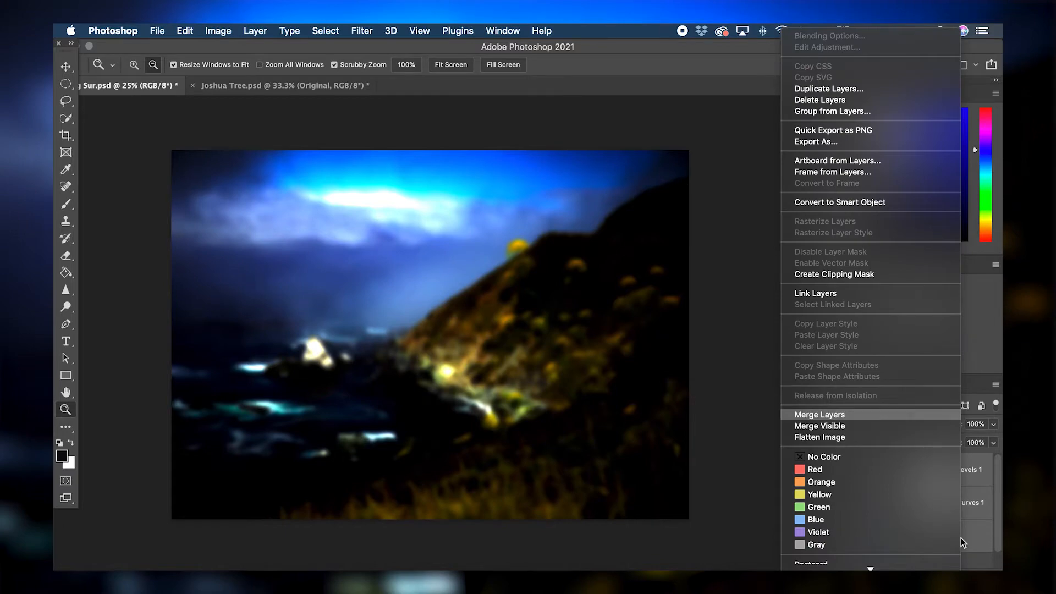
left_click(961, 538)
key("super+e")
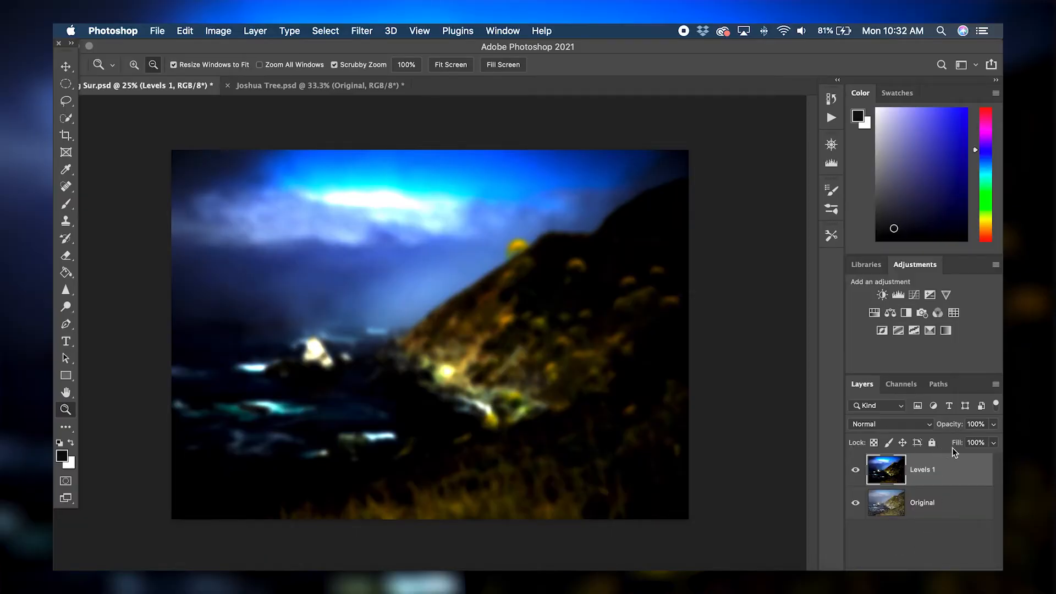
Step: Set the opacity of the merged Levels 1 layer to 20% and deselect the layers
left_click(982, 424)
type("20")
key("Return")
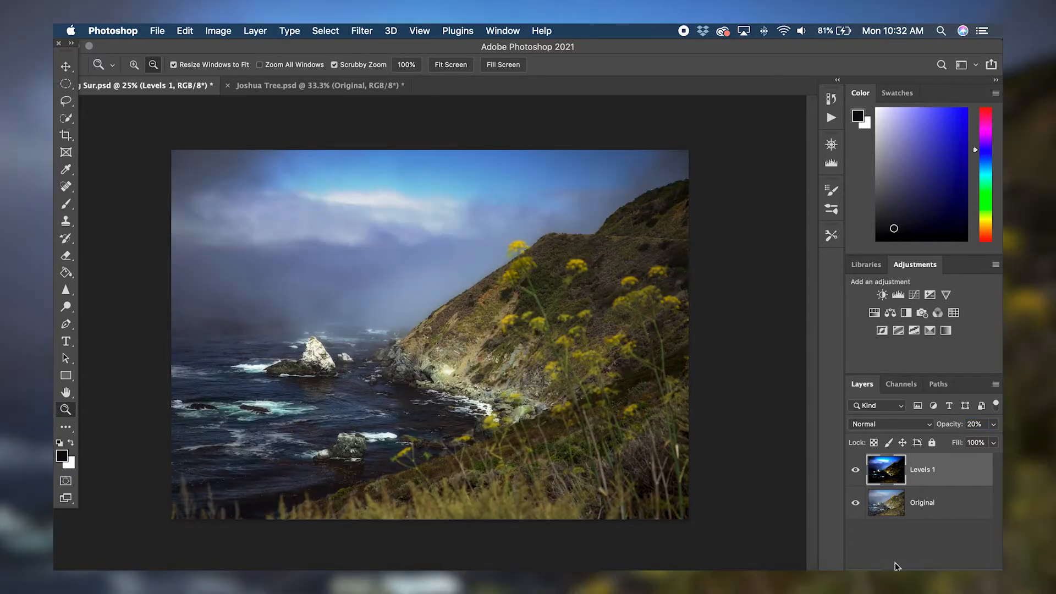
left_click(895, 566)
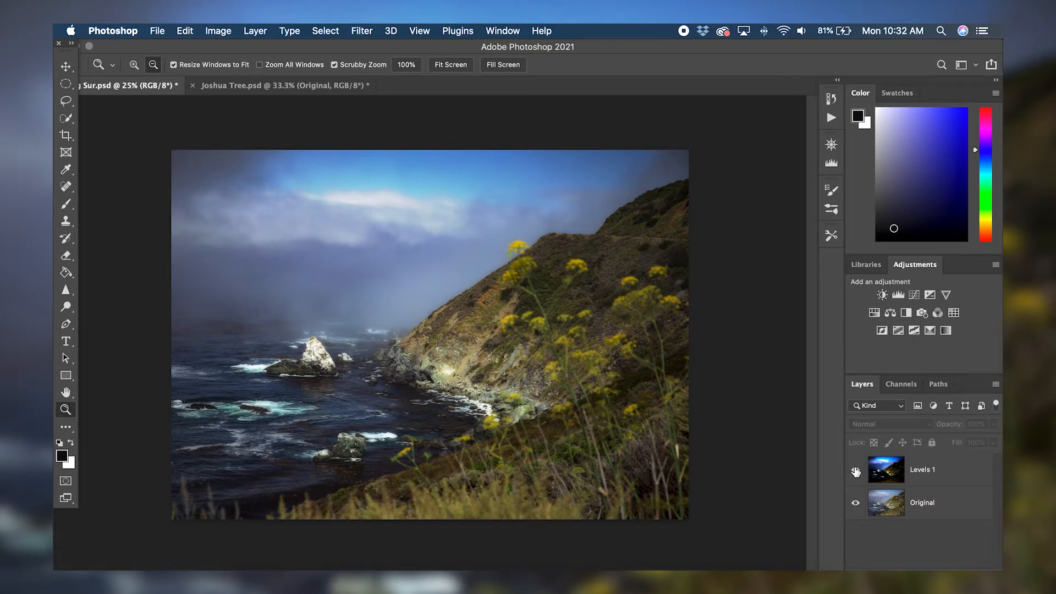
Step: Compare the photo with the Levels 1 layer hidden and shown, and examine the coastline up close
left_click(855, 471)
left_click(856, 471)
key("v")
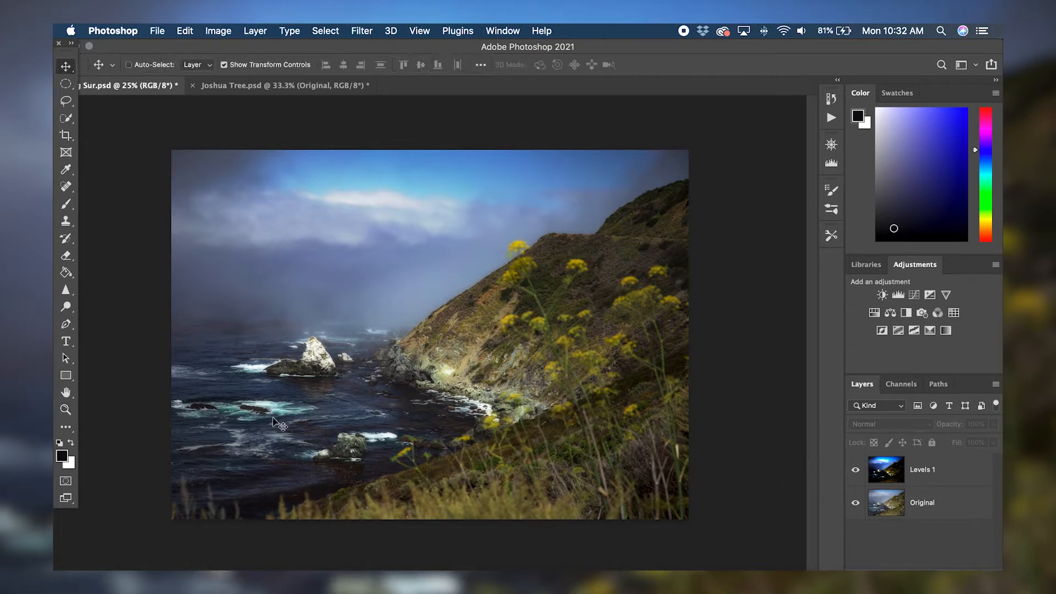
left_click(66, 409)
left_click(136, 66)
left_click(386, 415)
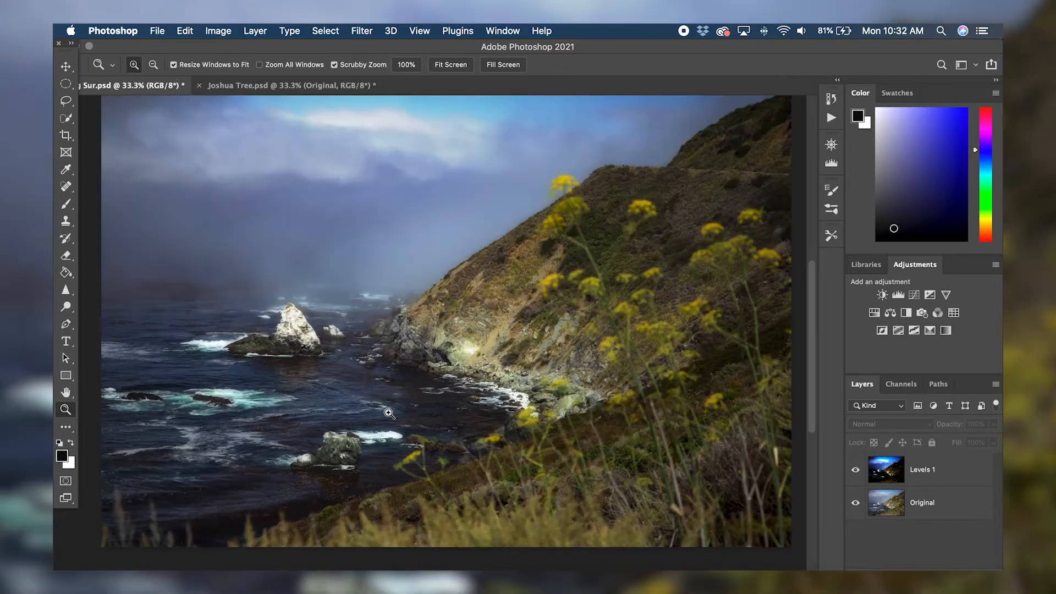
left_click(380, 384)
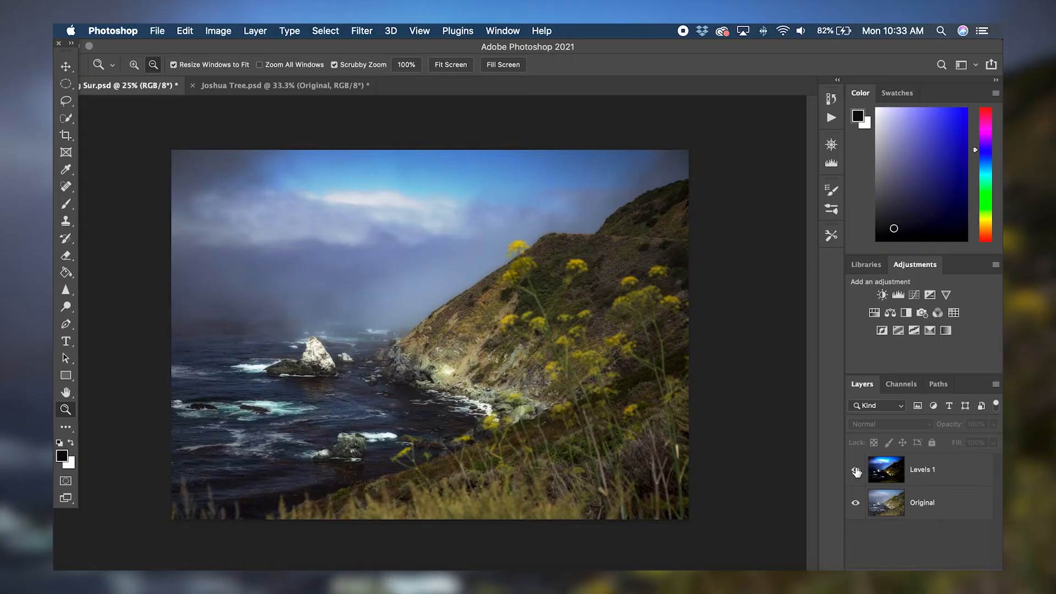
left_click(856, 470)
left_click(856, 471)
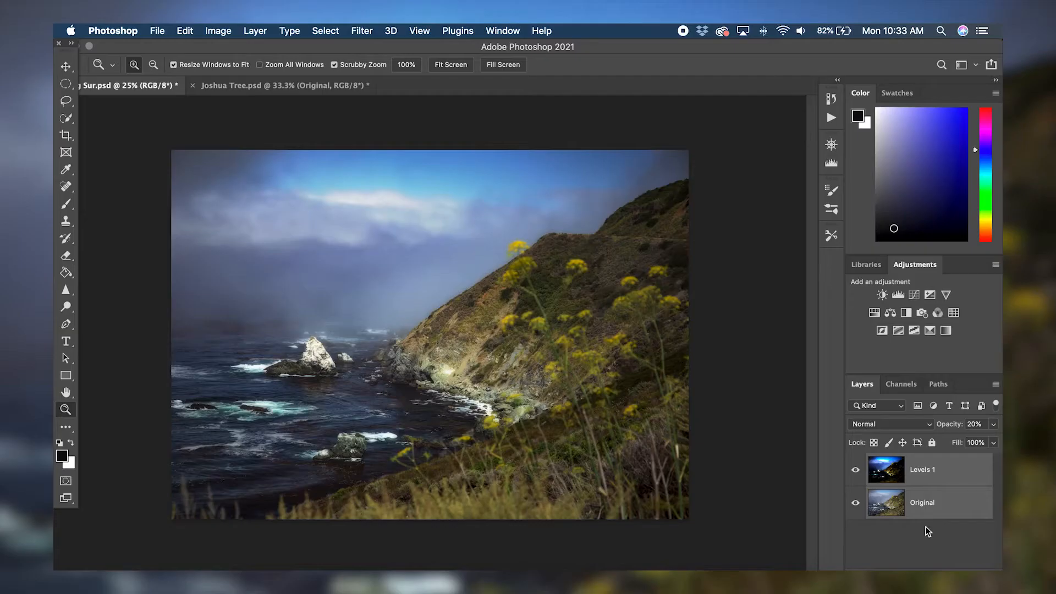
Step: Duplicate the Original layer under the name Original copy in Big Sur.psd
left_click(931, 503)
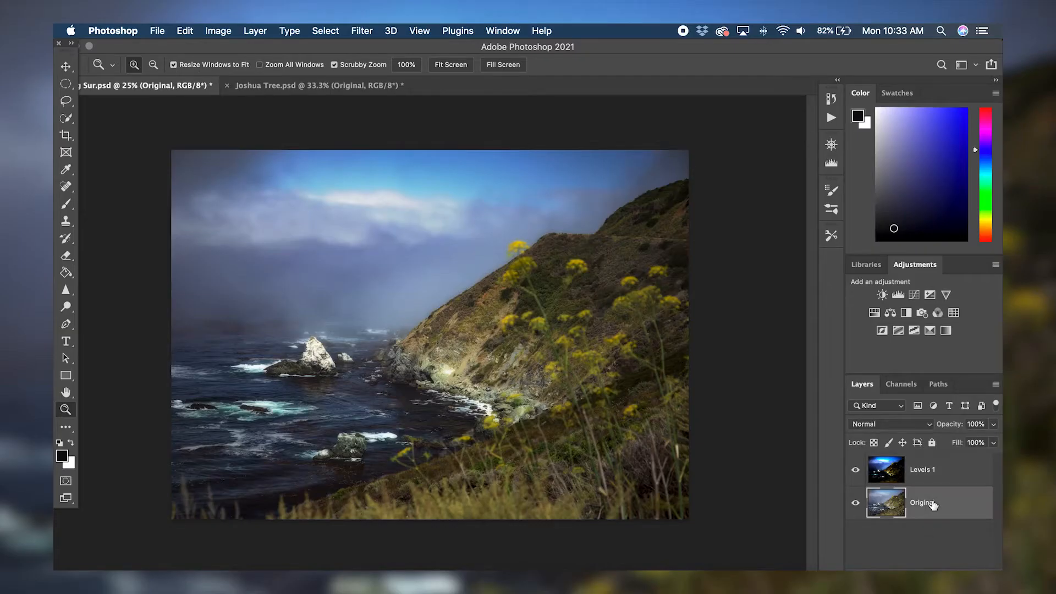
right_click(930, 503)
left_click(836, 560)
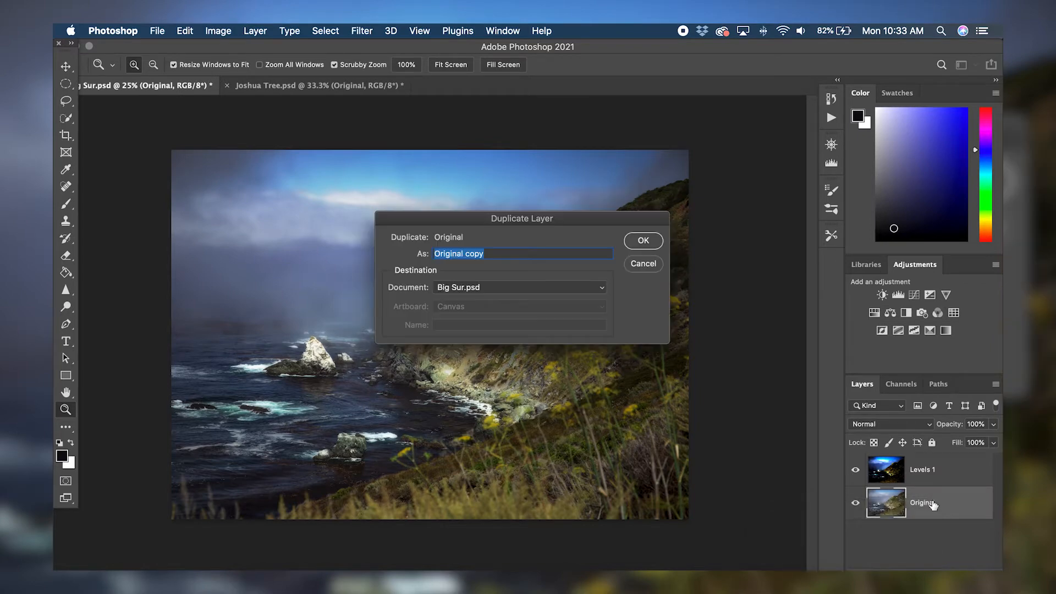
key("Return")
Step: Merge the Levels 1 layer with Original copy and duplicate the merged layer
left_click(940, 471)
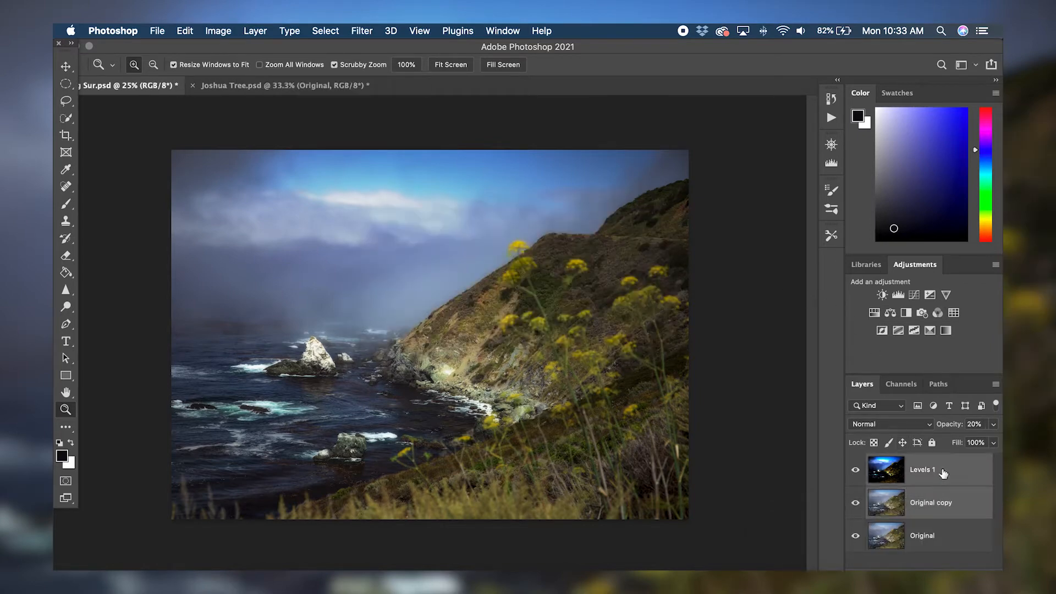
right_click(940, 483)
left_click(797, 556)
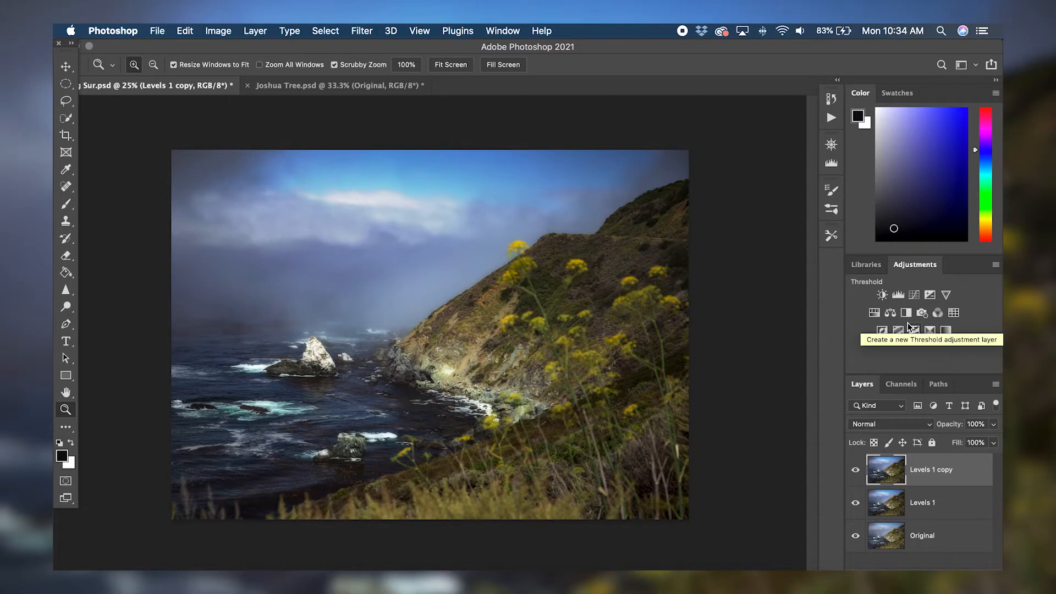
Step: Add a Black & White adjustment above Levels 1 copy using the High Contrast Red Filter preset
left_click(906, 313)
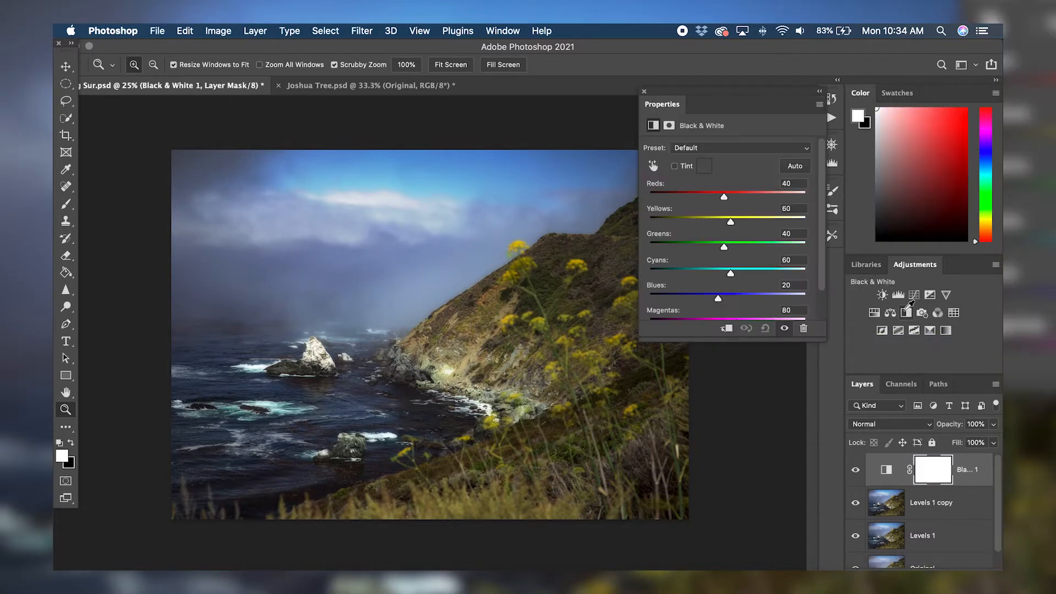
left_click(739, 148)
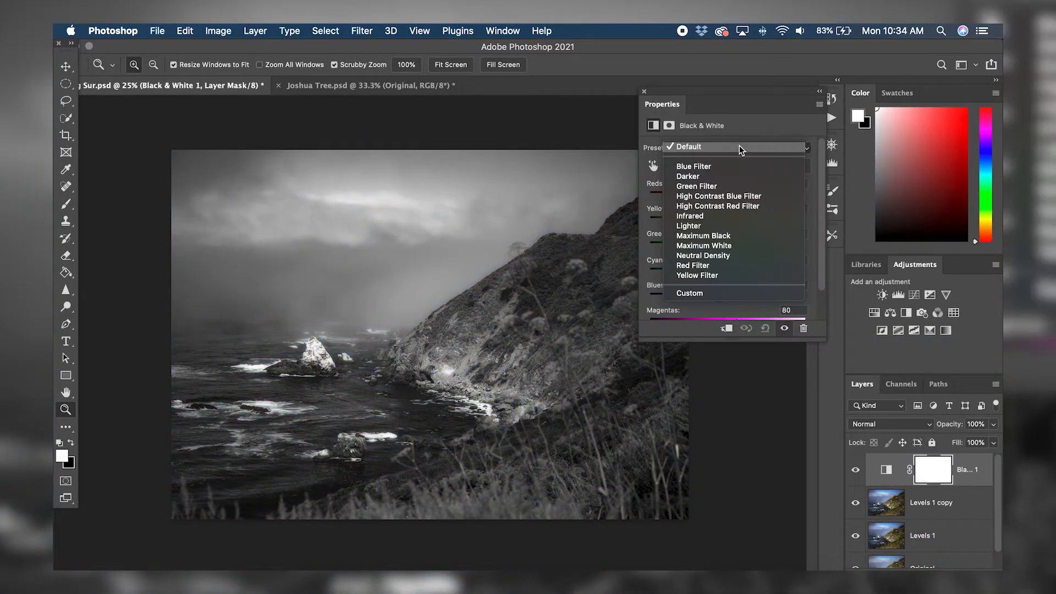
left_click(728, 205)
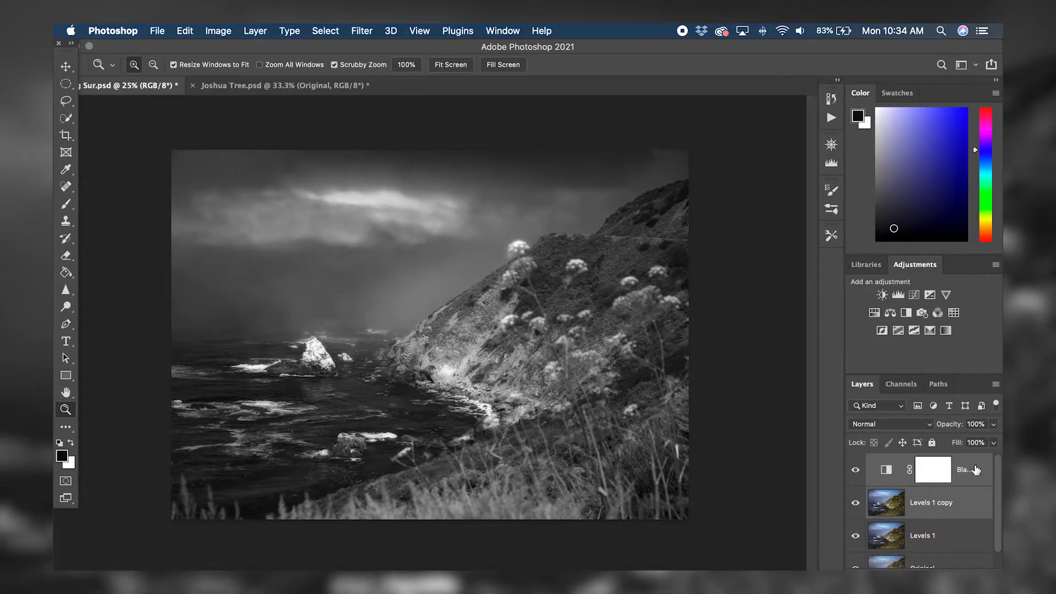
Step: Set the Black & White adjustment's blend mode to Luminosity and compare the photo with the adjustment off and on
left_click(975, 469)
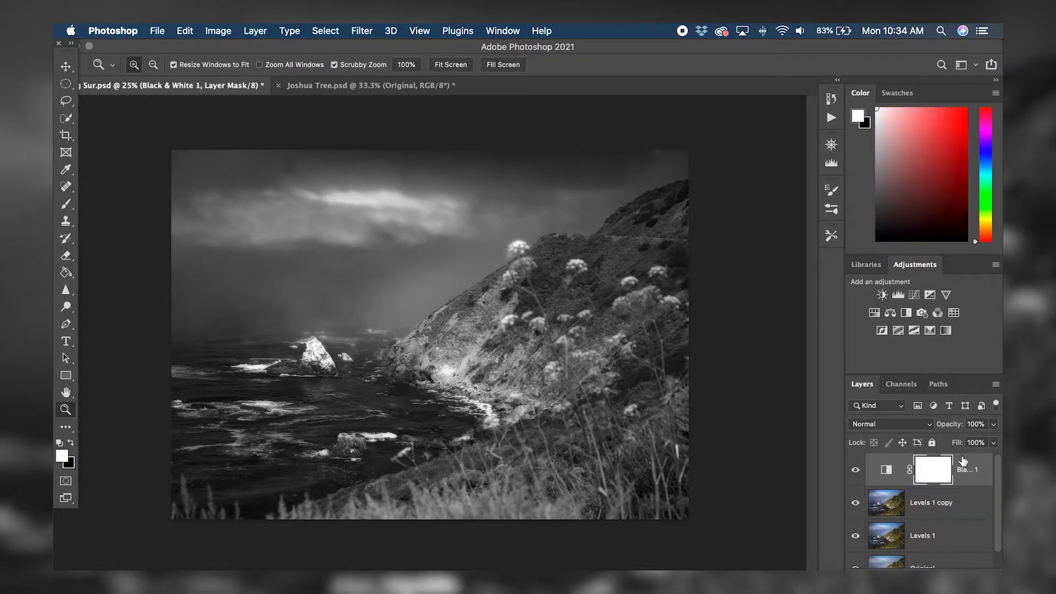
left_click(920, 423)
mouse_move(881, 568)
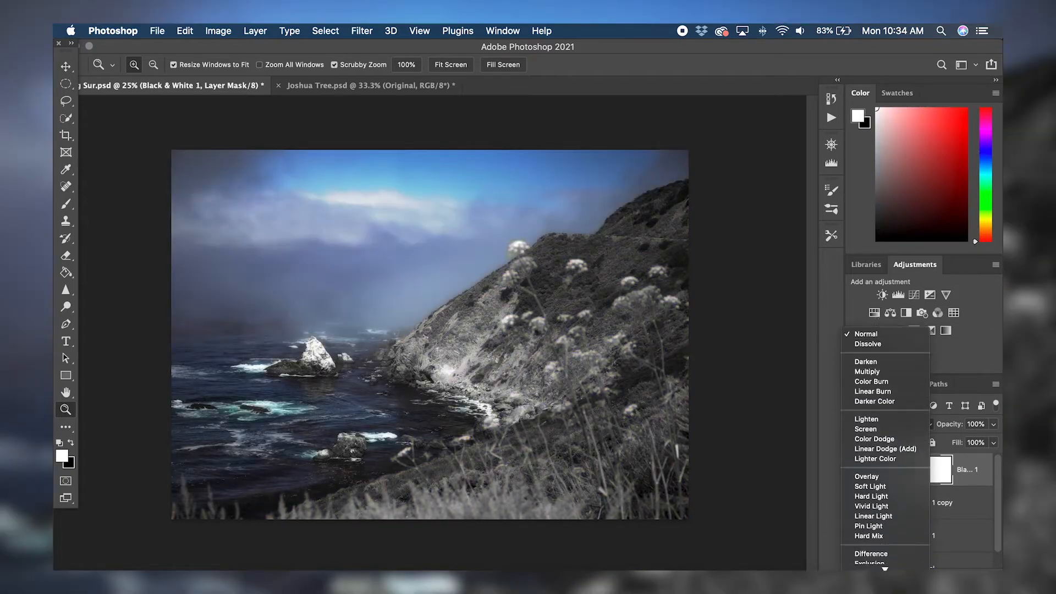
left_click(877, 568)
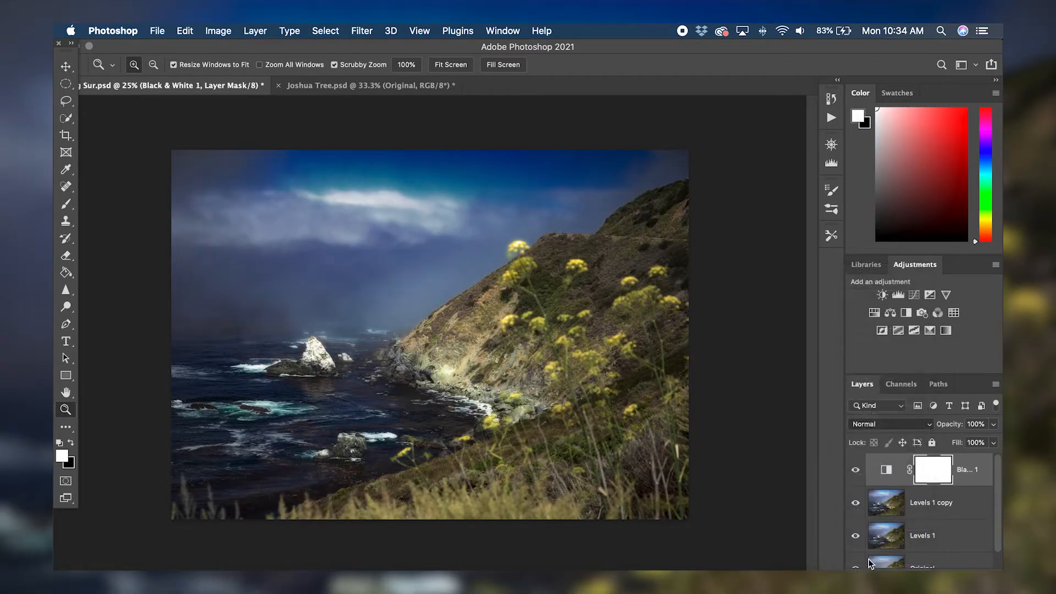
left_click(856, 470)
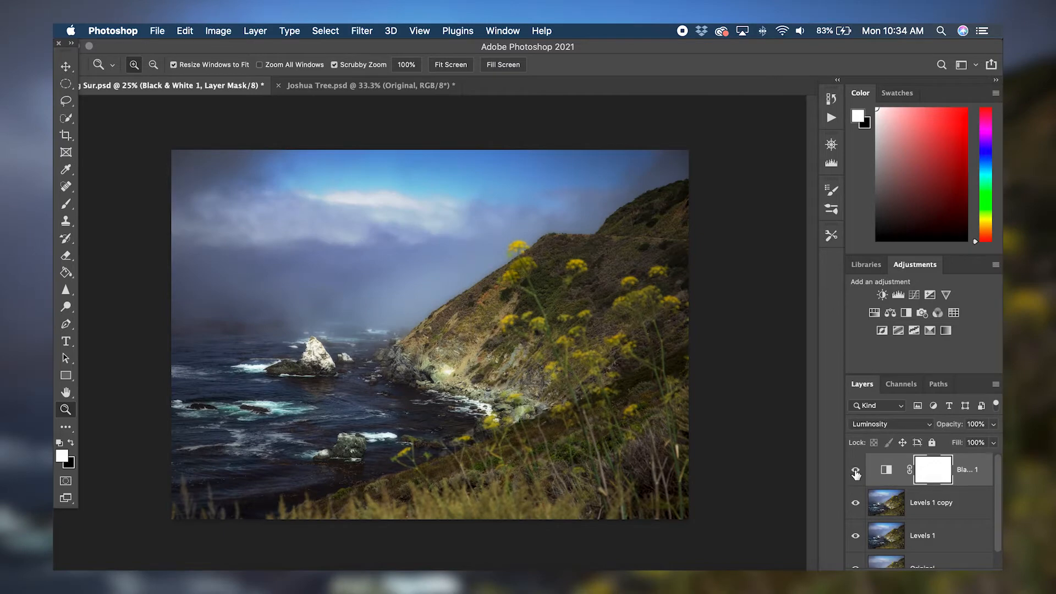
left_click(856, 471)
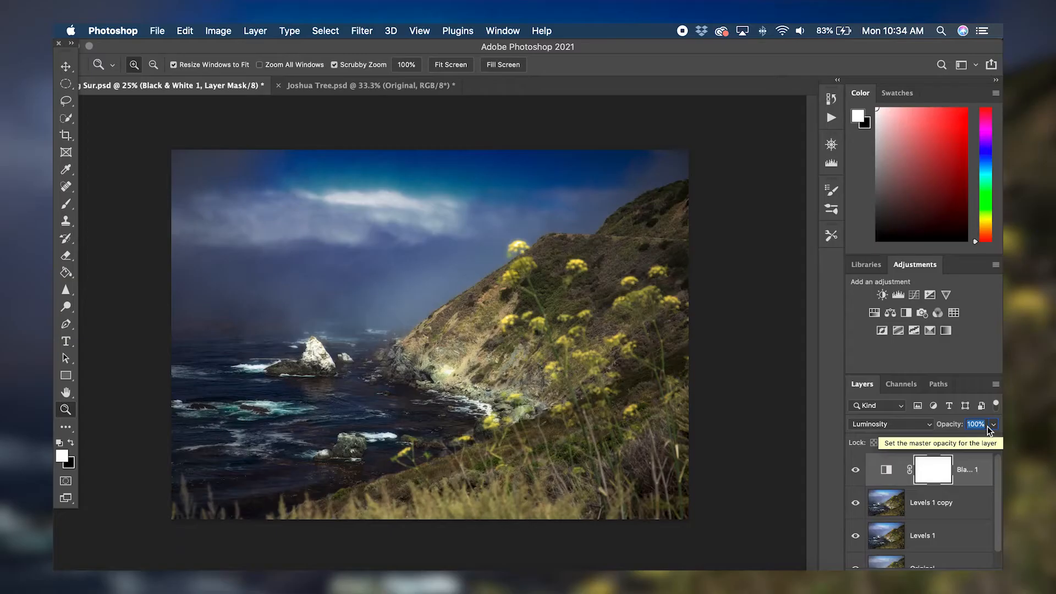
Step: Set the Black & White adjustment's opacity to 70% and compare the photo with it off and on
type("70")
key("Return")
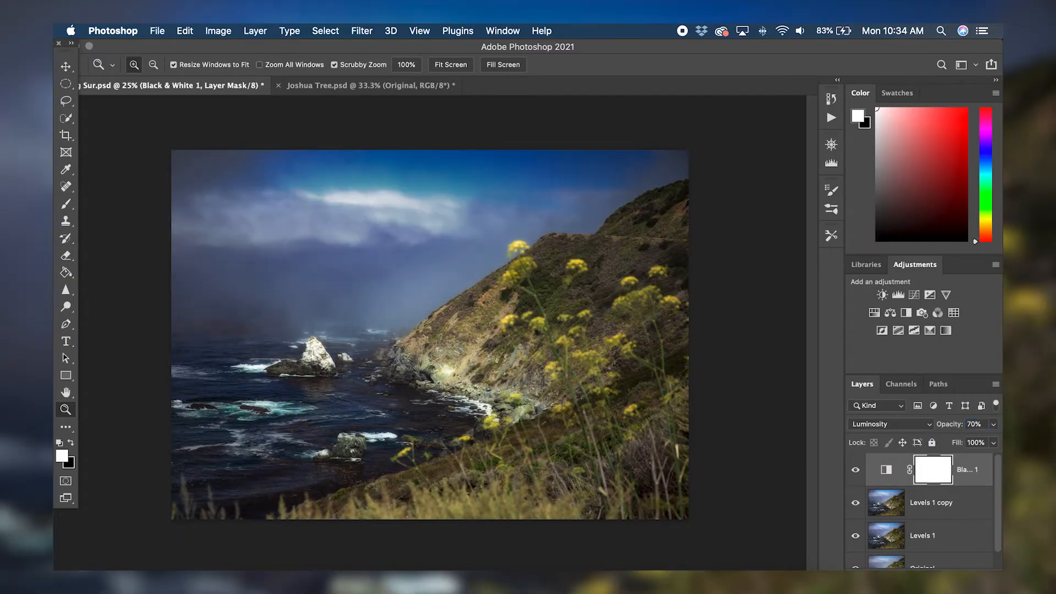
left_click(856, 470)
left_click(856, 470)
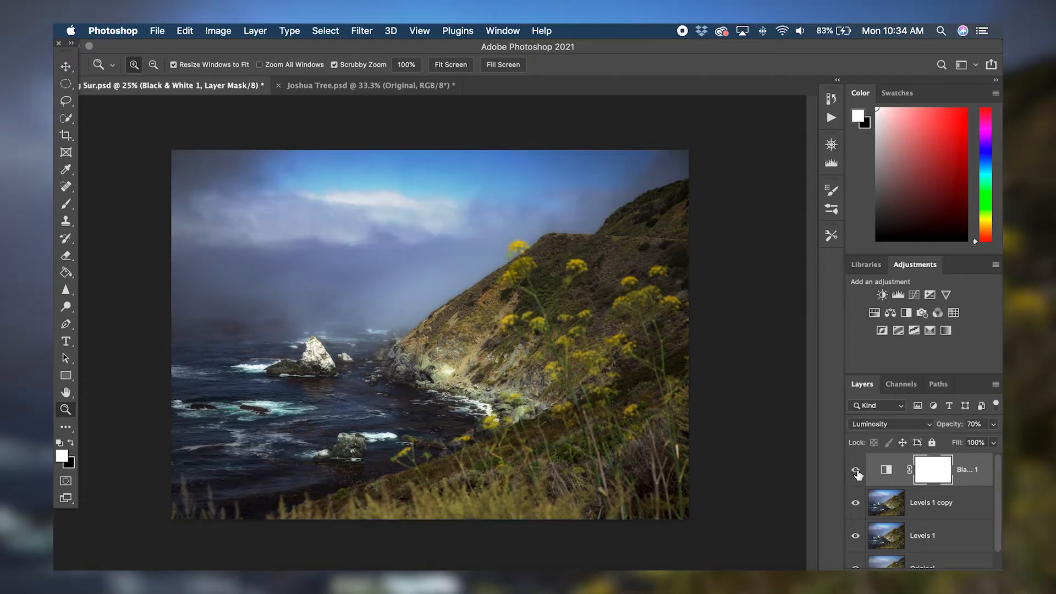
Step: Merge the Black & White adjustment with the Levels 1 copy layer
left_click(949, 510, "shift")
right_click(950, 509)
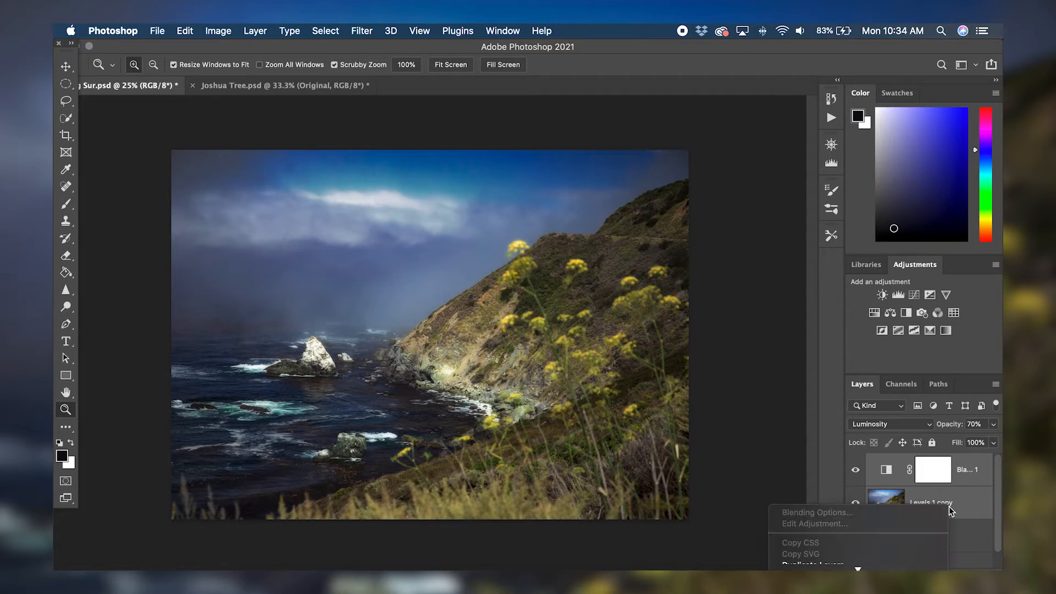
key("m")
key("Return")
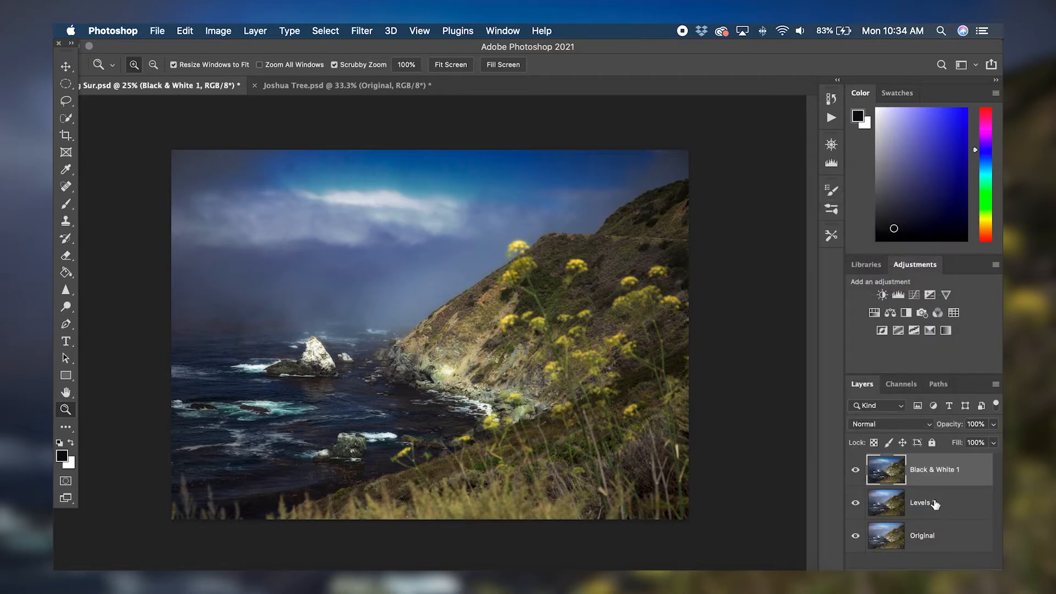
Step: Compare the edit stages by hiding and showing the Black & White 1 and Levels 1 layers over the original
left_click(855, 471)
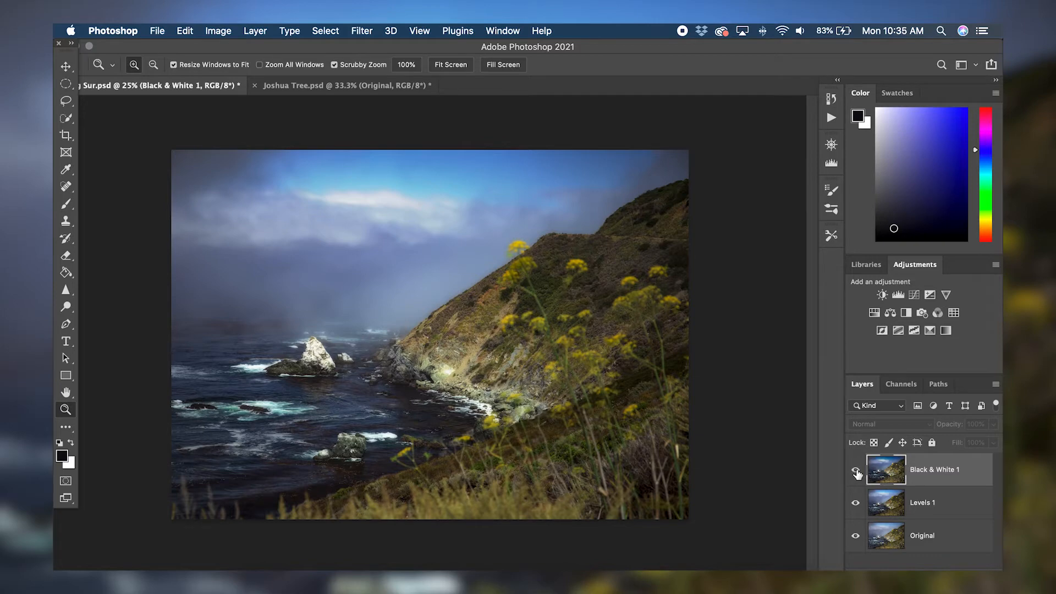
left_click(856, 471)
left_click(856, 471)
left_click(856, 471)
left_click(856, 471)
left_click(856, 471)
left_click(855, 503)
left_click(856, 472)
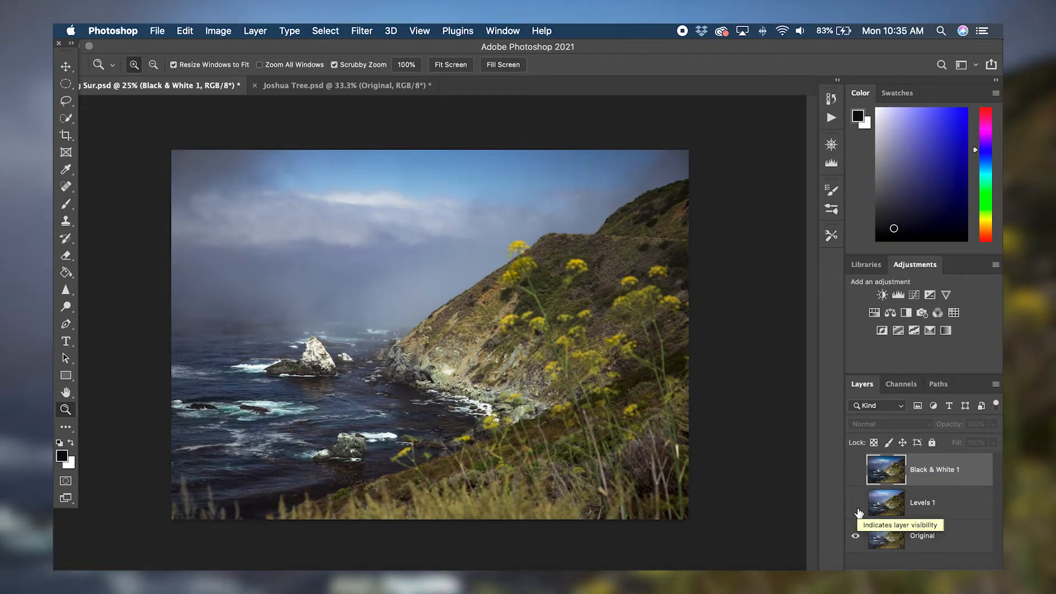
left_click(855, 503)
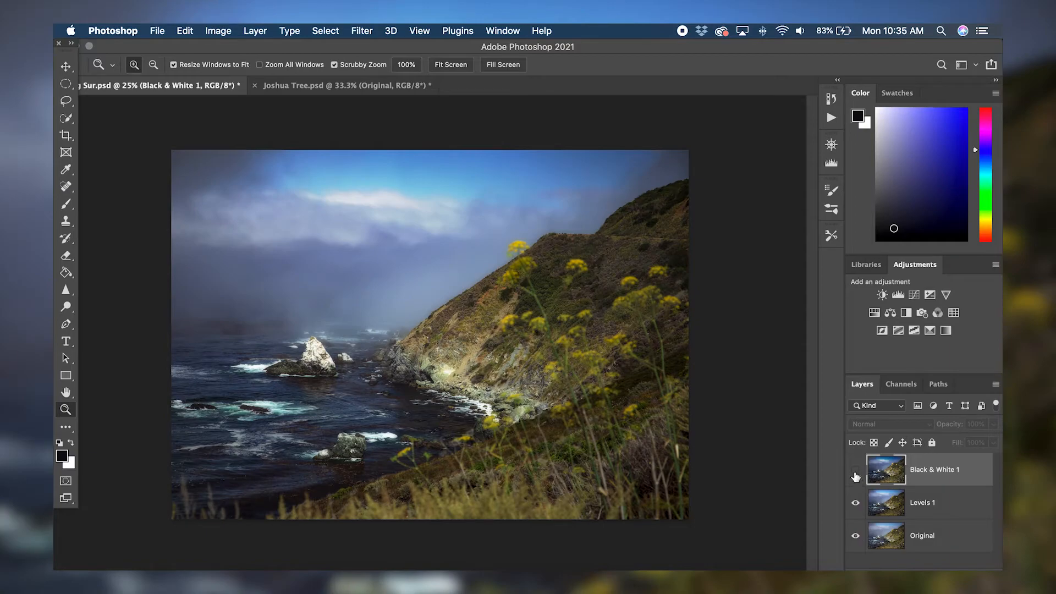
left_click(855, 474)
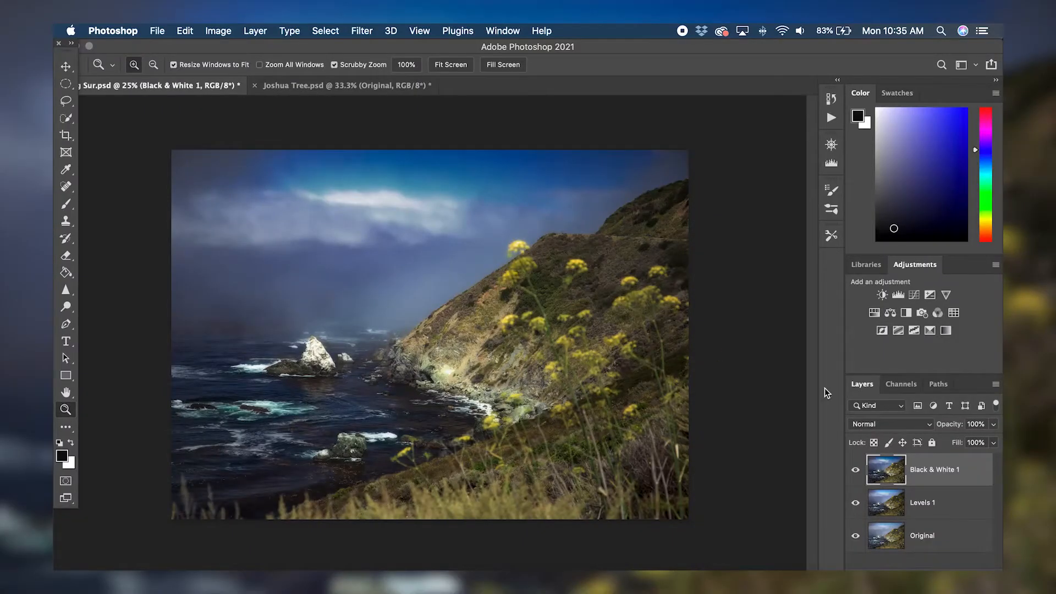
Step: Add a Selective Color adjustment above the Black & White 1 layer and set Black to -54% for the Whites
left_click(929, 330)
left_click(740, 164)
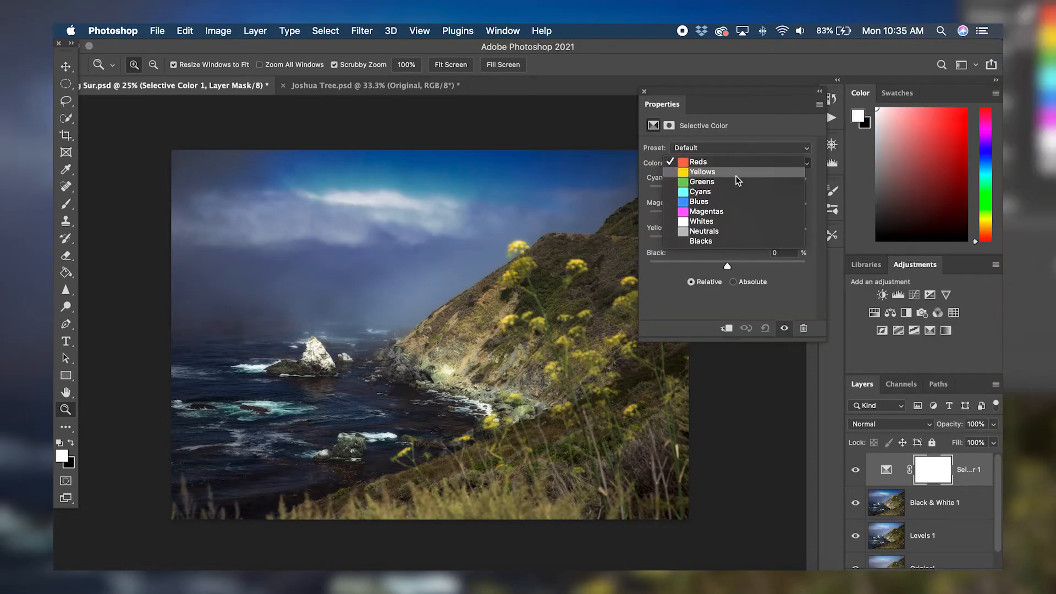
left_click(710, 221)
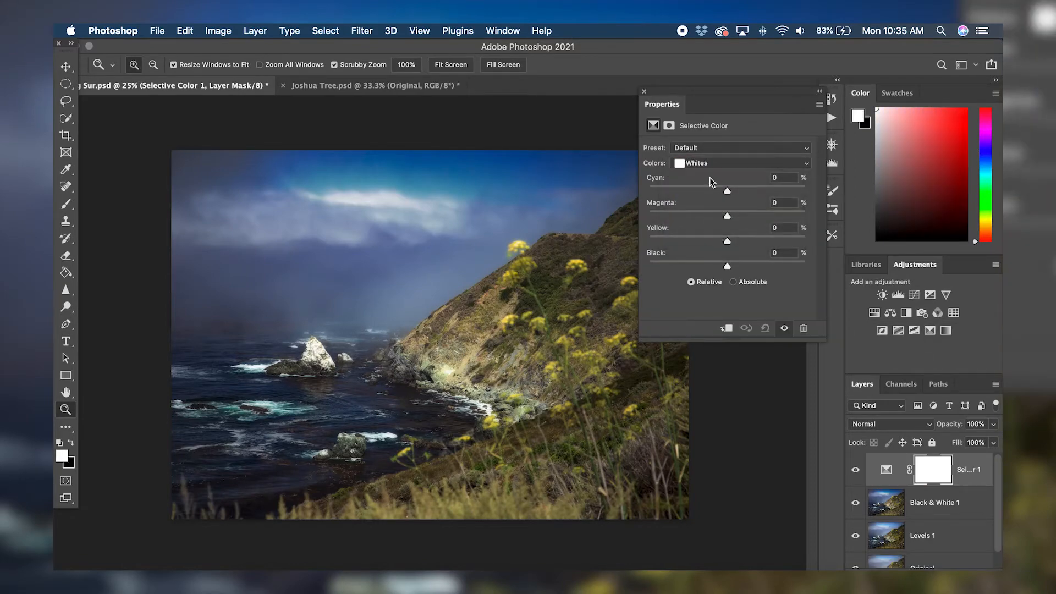
left_click_drag(728, 268, 685, 268)
left_click(645, 91)
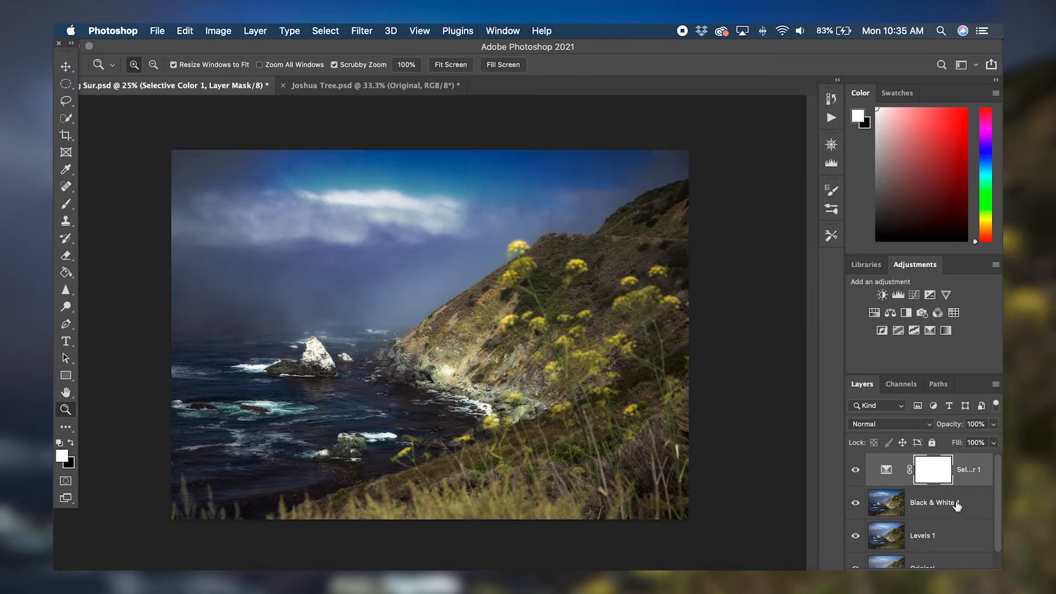
Step: Compare the photo with the Selective Color adjustment off and on
left_click(856, 469)
left_click(855, 469)
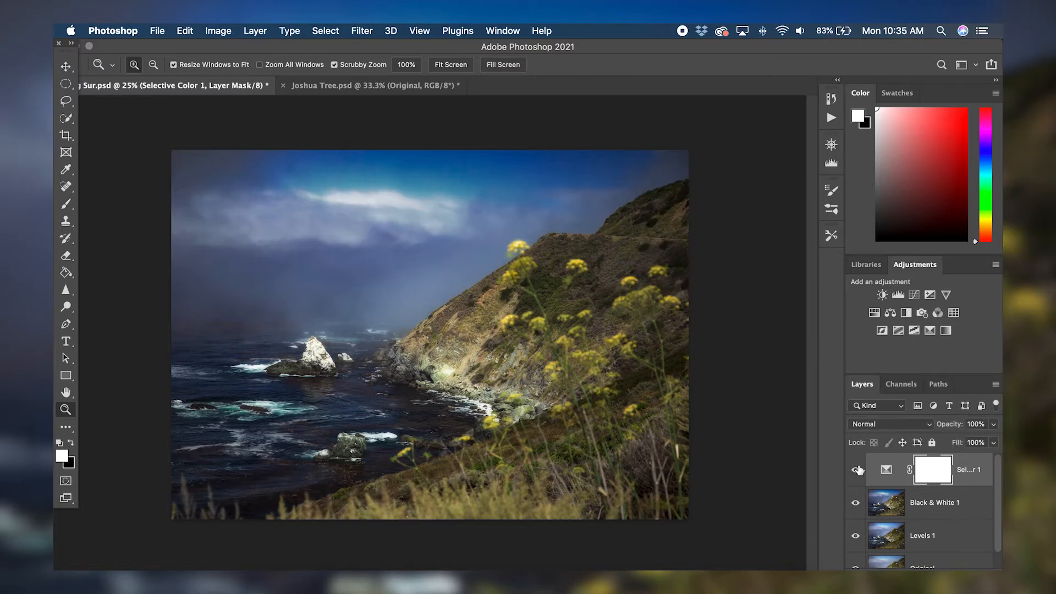
left_click(857, 469)
left_click(857, 469)
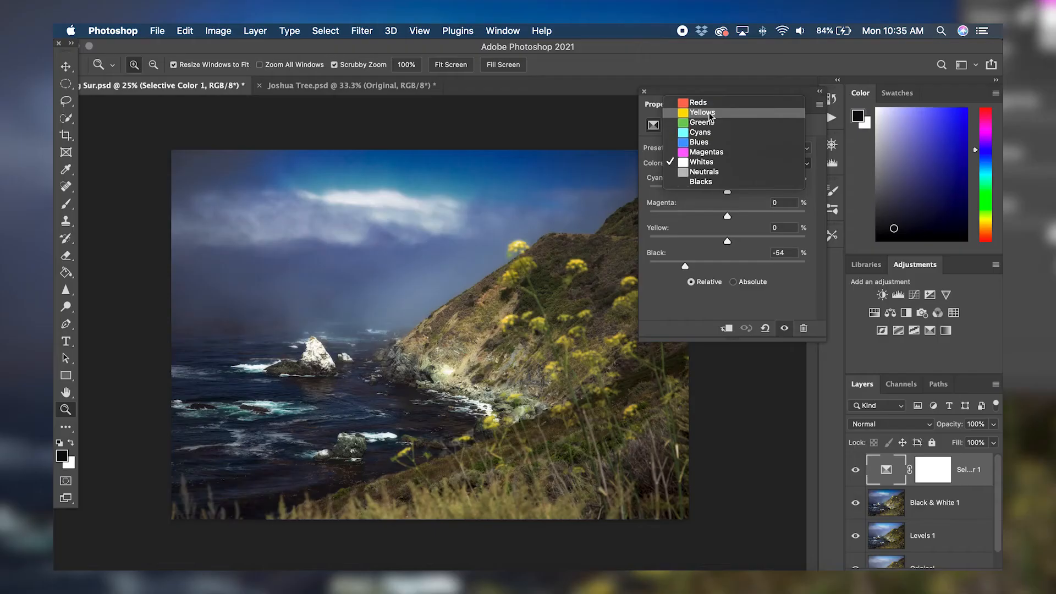
Step: For the Yellows in the Selective Color adjustment, set Magenta to +48% and Black to -20%
left_click(743, 206)
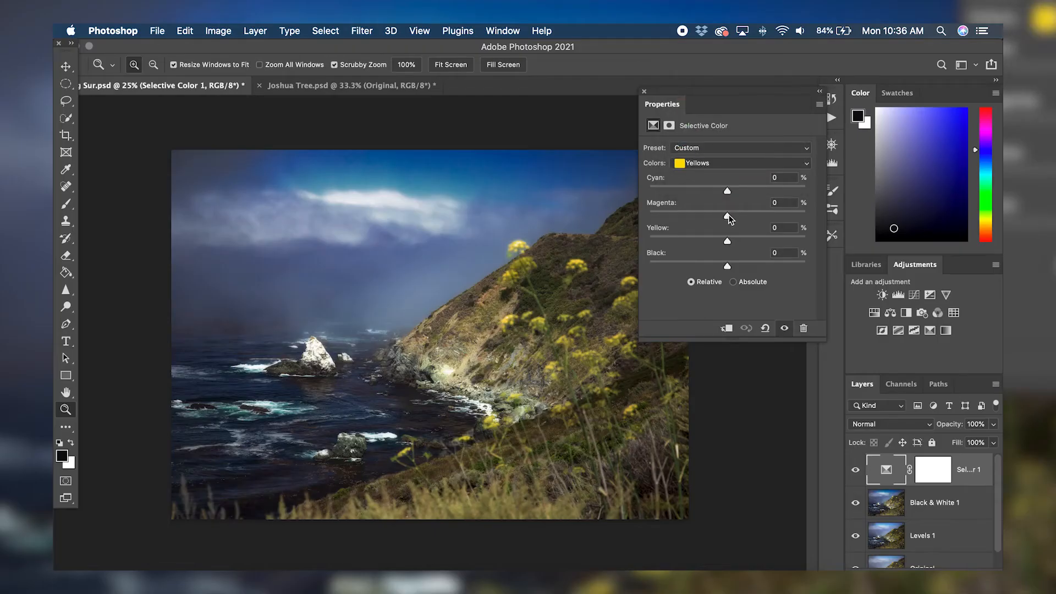
left_click_drag(728, 218, 764, 213)
left_click_drag(727, 266, 711, 268)
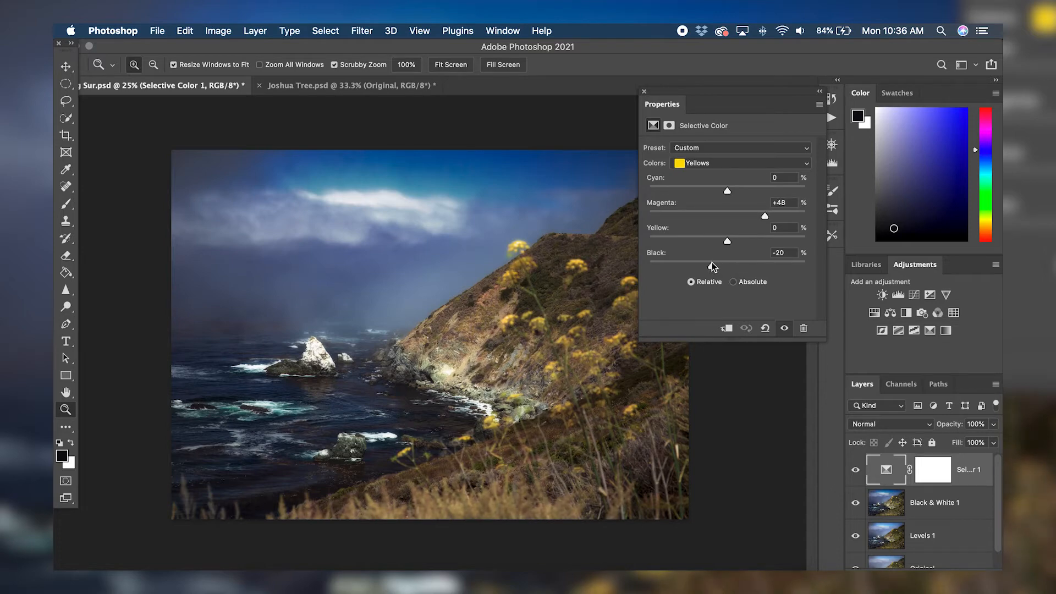
left_click(644, 94)
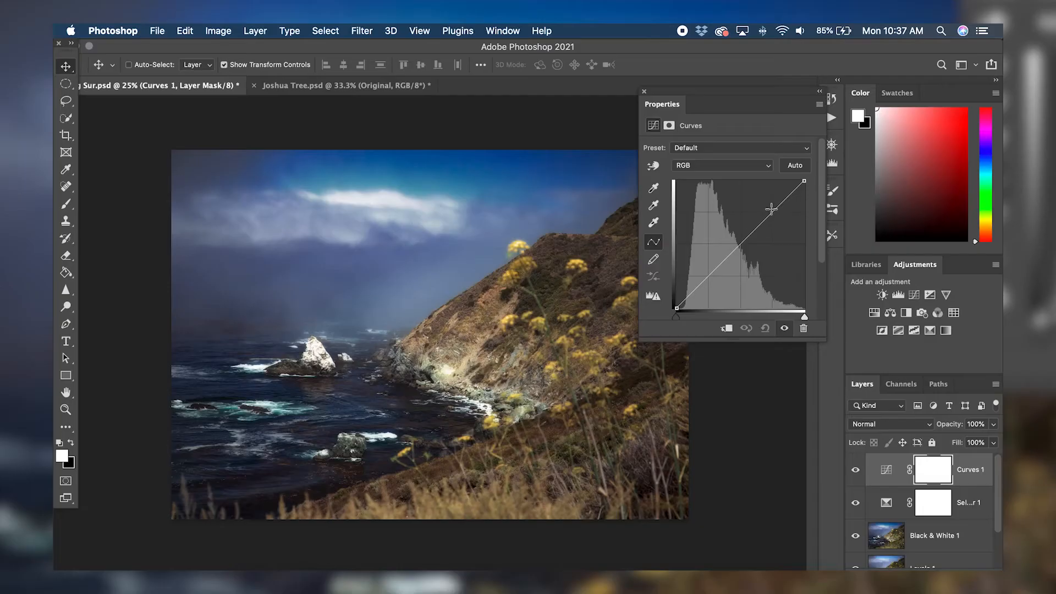
Step: Shape the Curves adjustment into a gentle S-curve with brighter highlights and darker shadows, and compare the photo with it off and on
left_click_drag(771, 210, 769, 208)
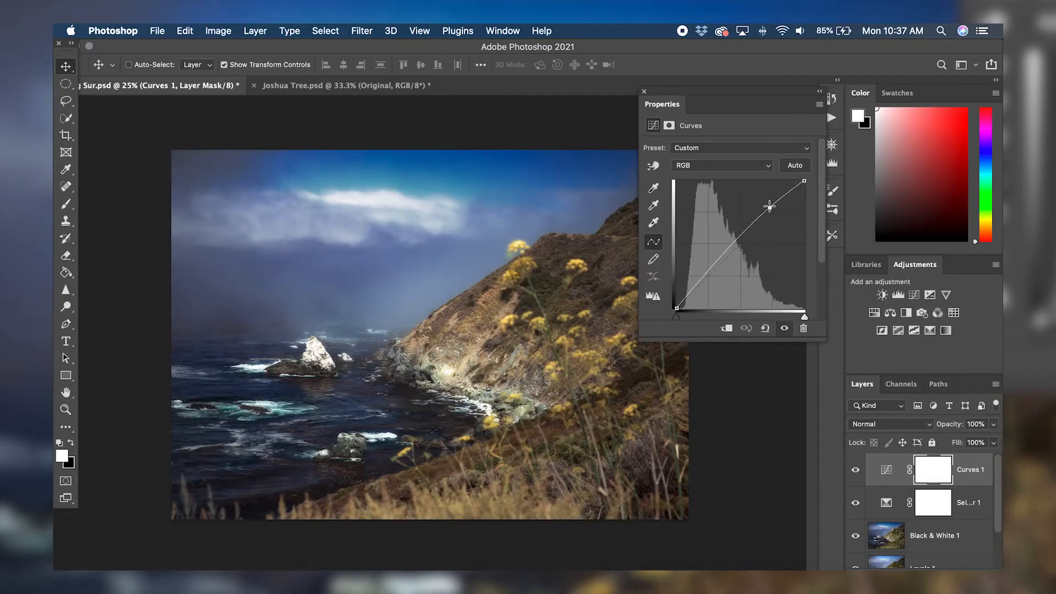
left_click_drag(712, 263, 719, 267)
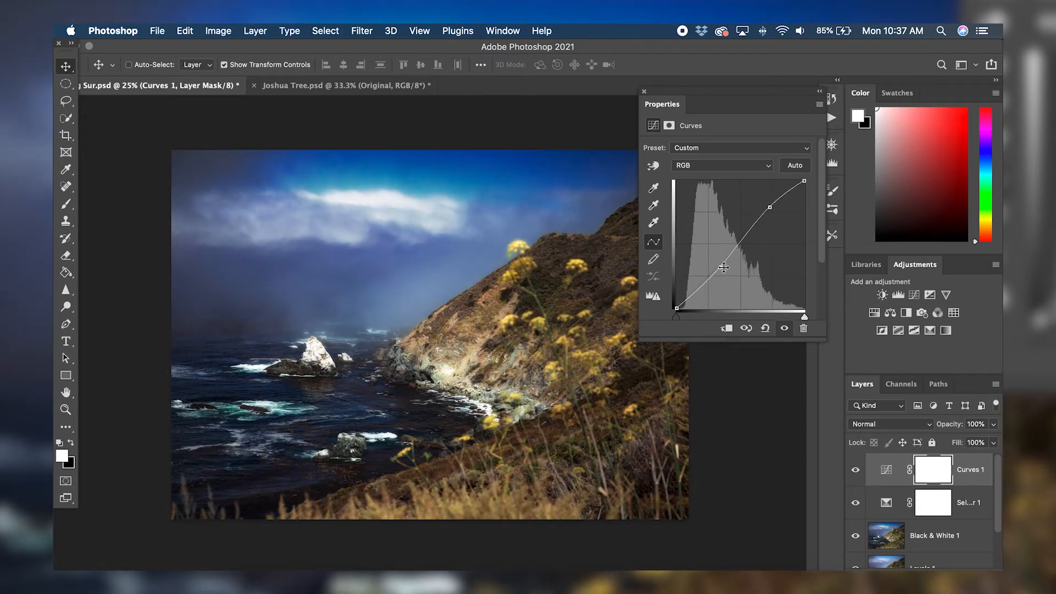
left_click_drag(719, 267, 718, 265)
left_click(644, 92)
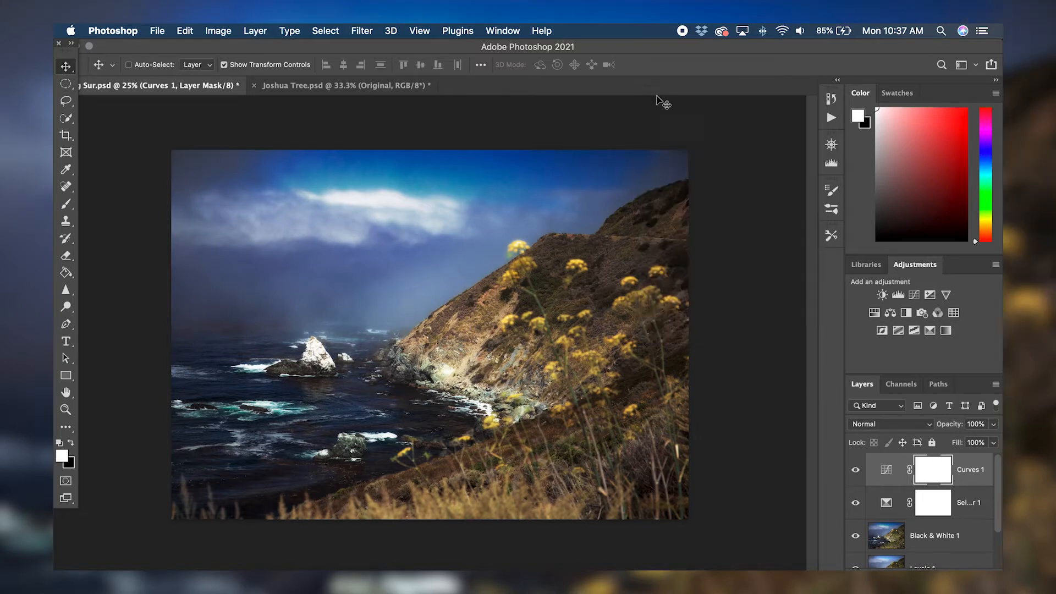
left_click(855, 470)
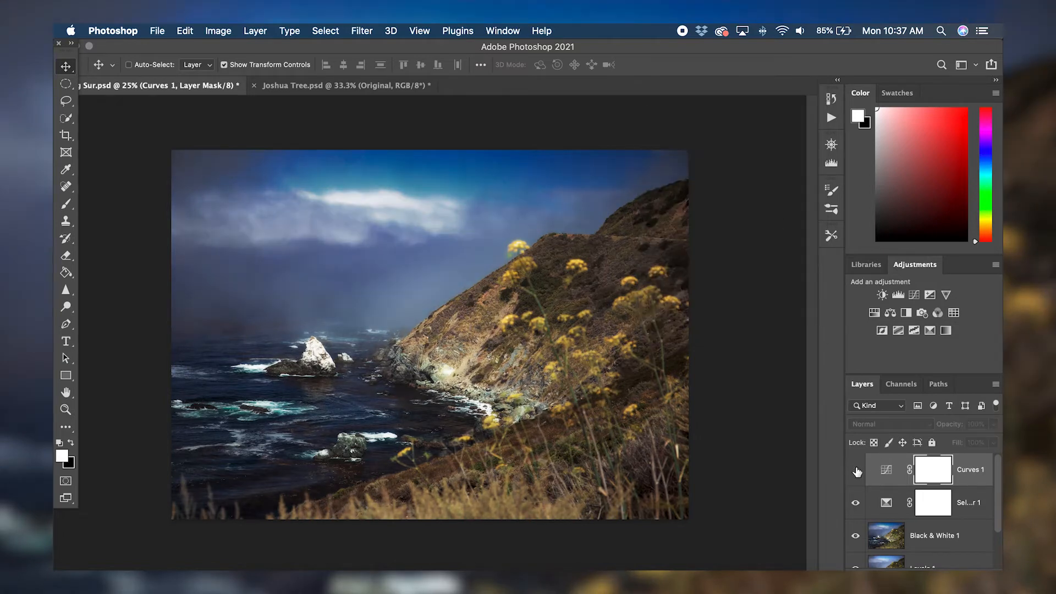
left_click(856, 470)
scroll(923, 528, "down", 2)
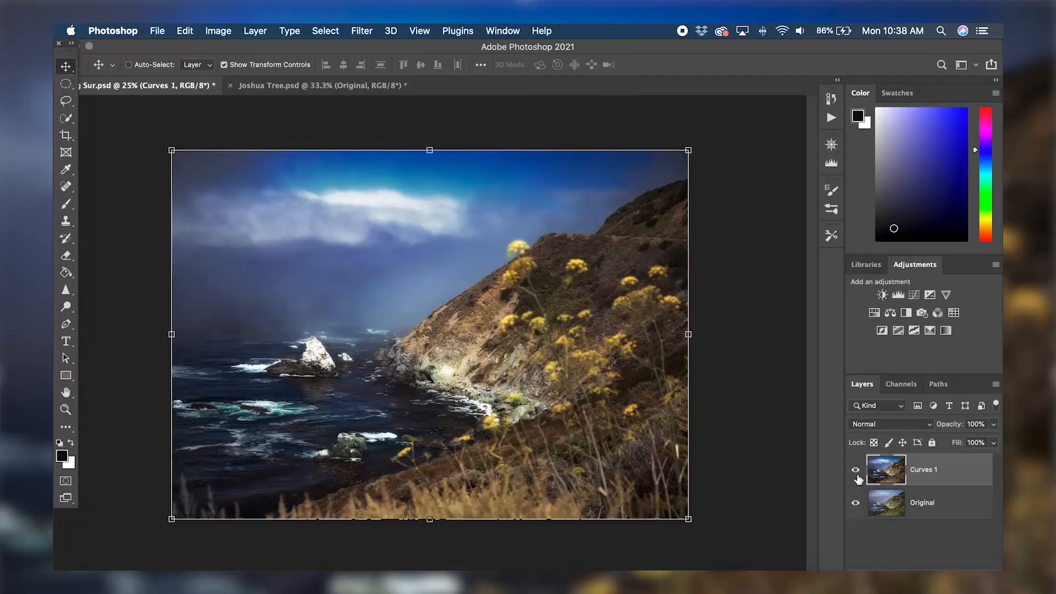
Step: Compare the merged Curves 1 layer with the original photo and examine the edit closely at 33.3% zoom
left_click(855, 469)
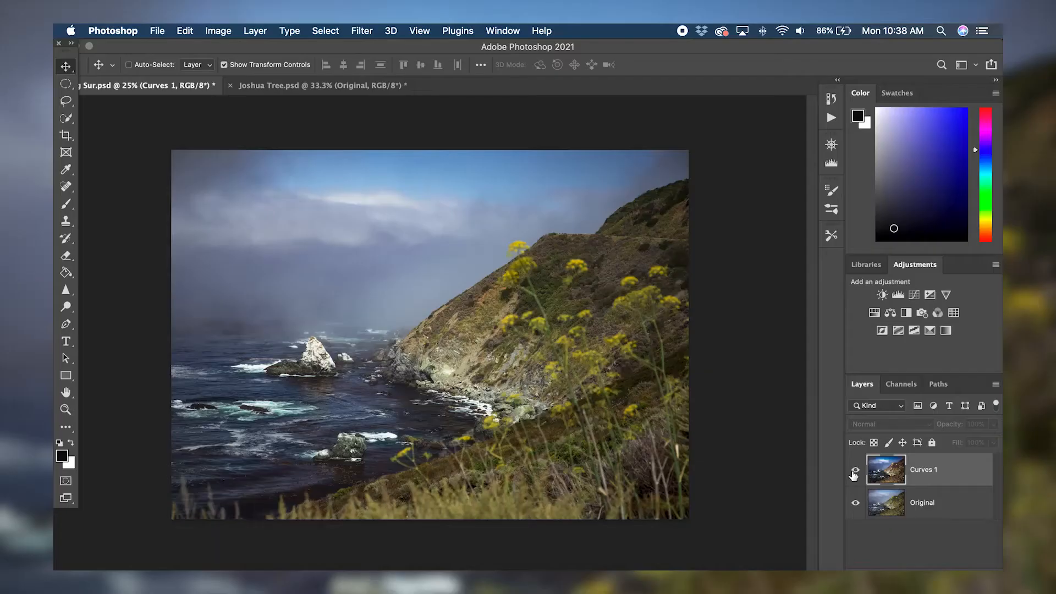
left_click(855, 471)
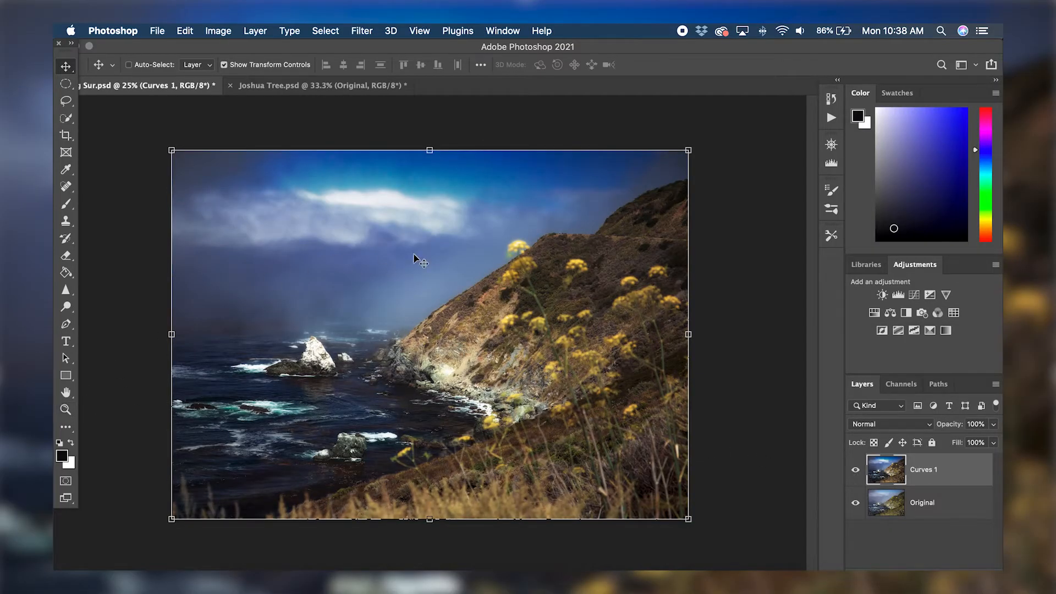
left_click(66, 409)
left_click(134, 65)
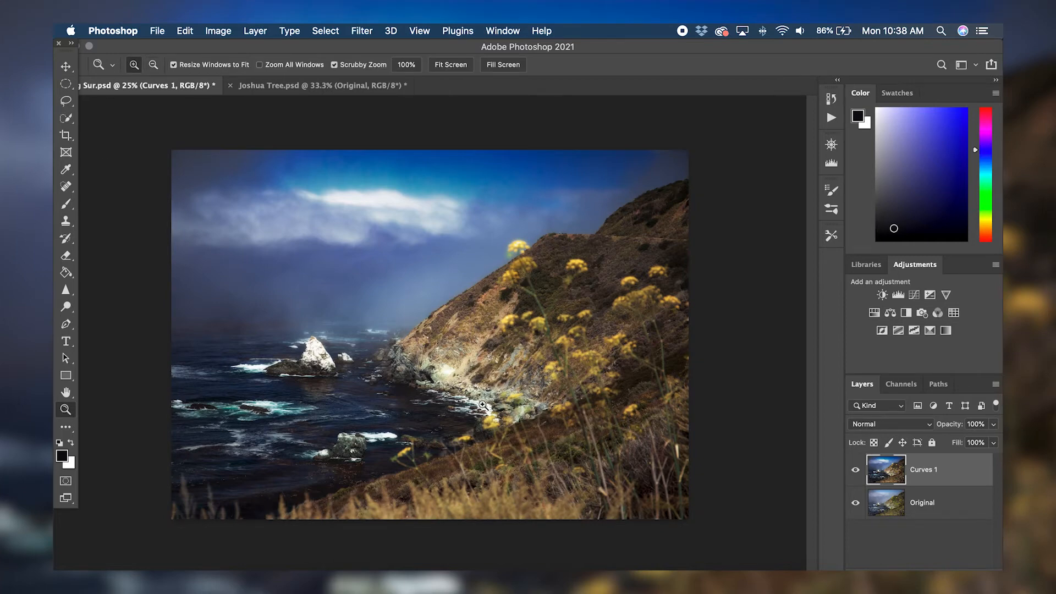
left_click(348, 426)
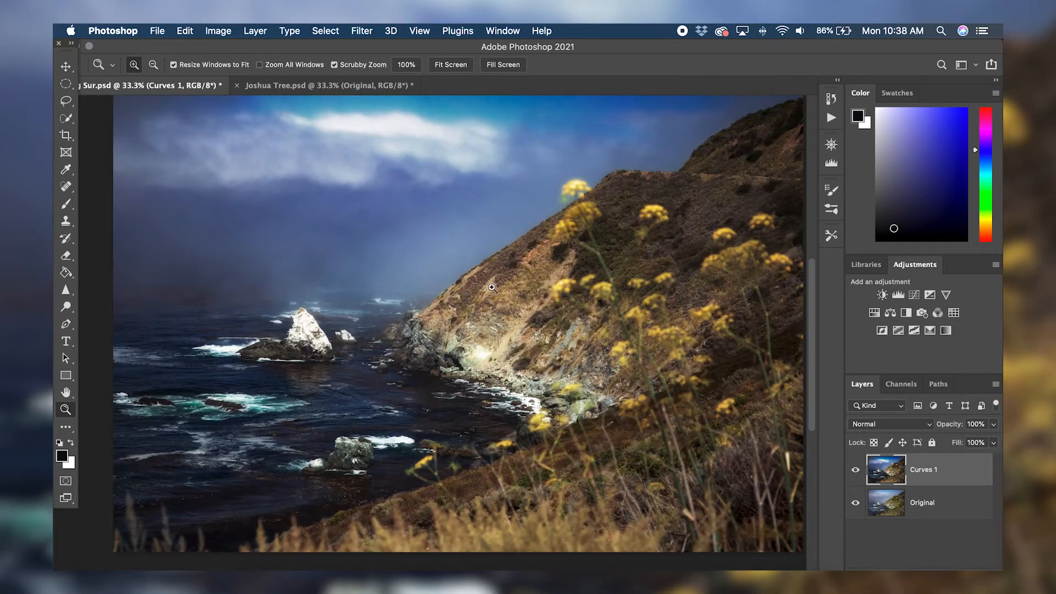
scroll(476, 182, "up", 3)
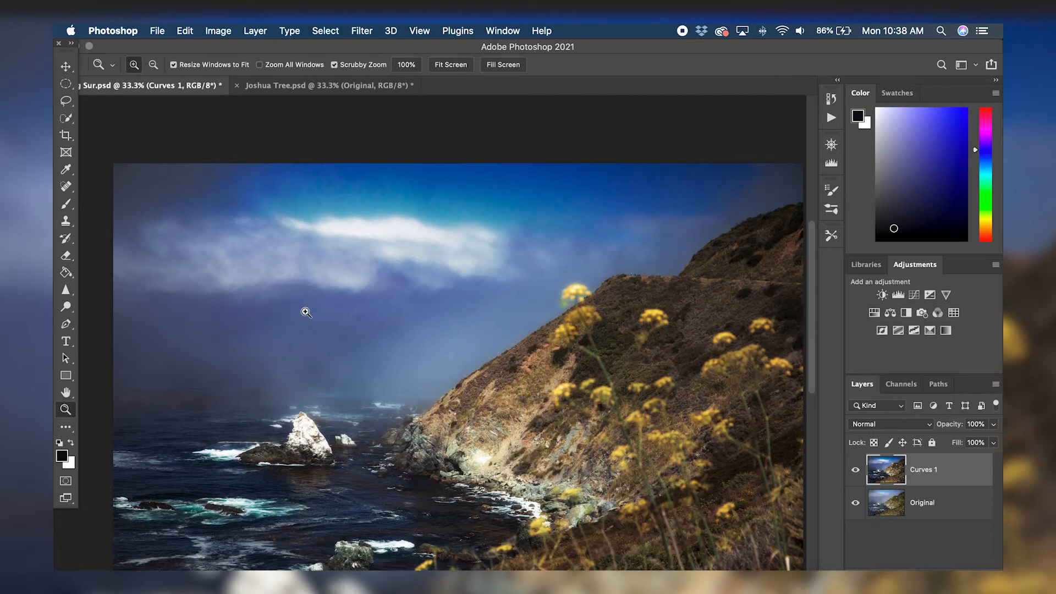
left_click(154, 65)
left_click(376, 263)
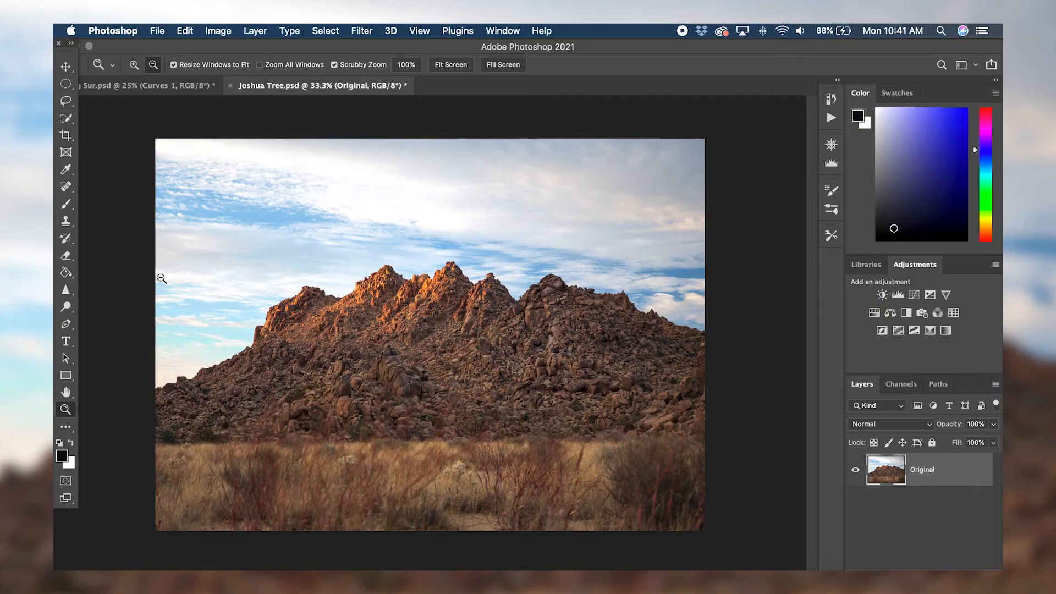
Step: Duplicate the Original layer of the Joshua Tree photo and reapply the last blur filter to the copy
right_click(972, 480)
left_click(972, 479)
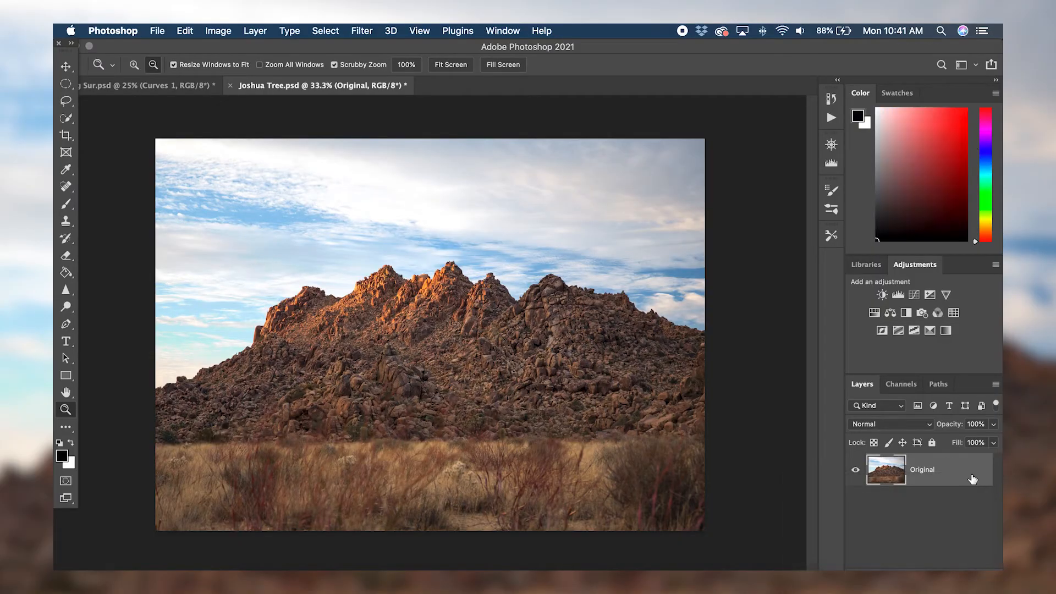
right_click(973, 480)
left_click(956, 535)
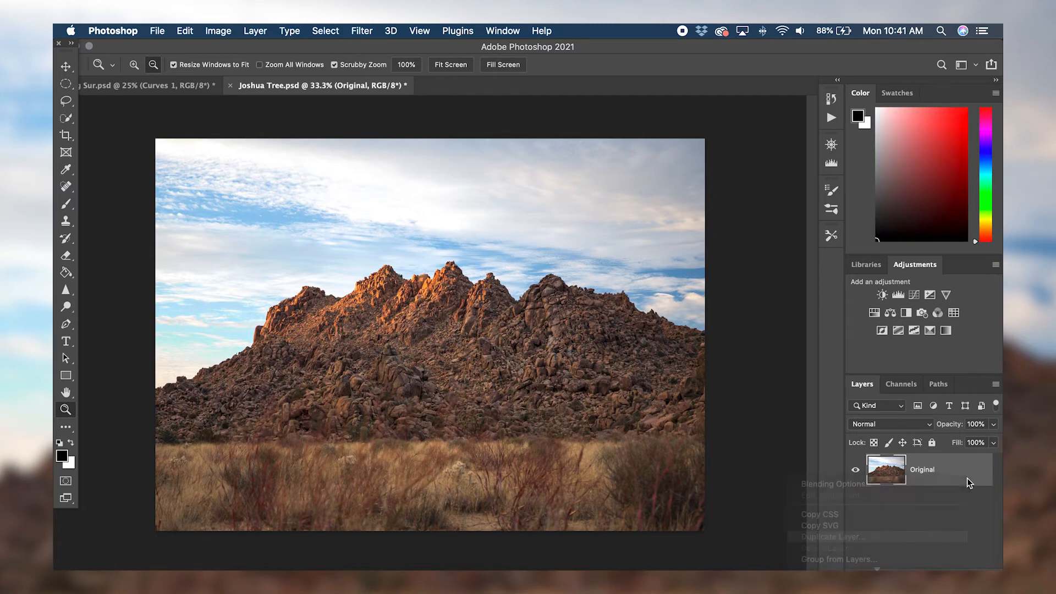
key("Return")
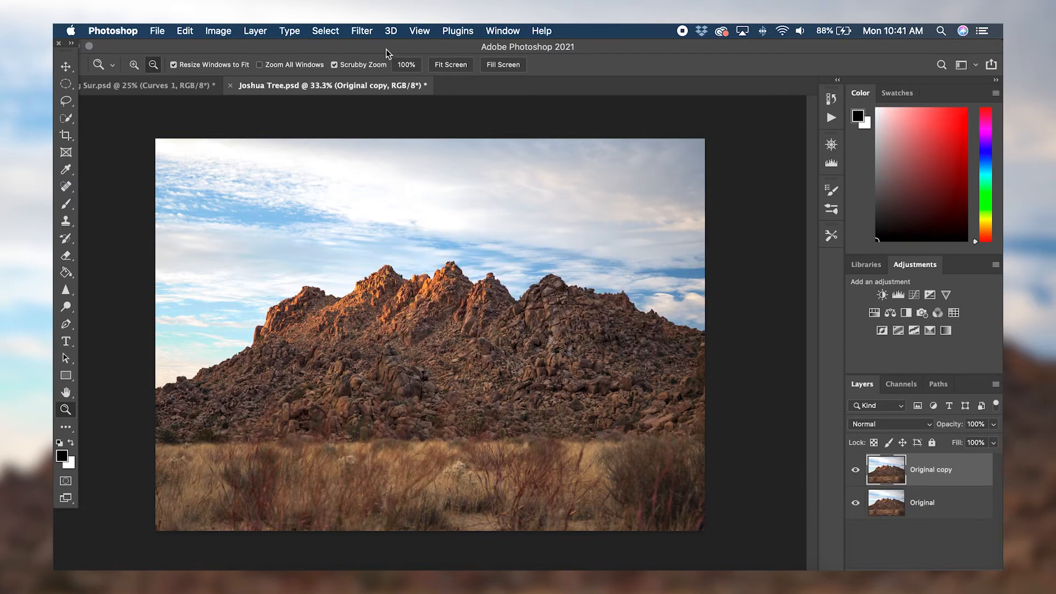
left_click(364, 31)
left_click(383, 45)
Step: Add a Levels adjustment with midtones at 0.54 and white input at 209, and merge it with the Original copy layer
left_click(898, 294)
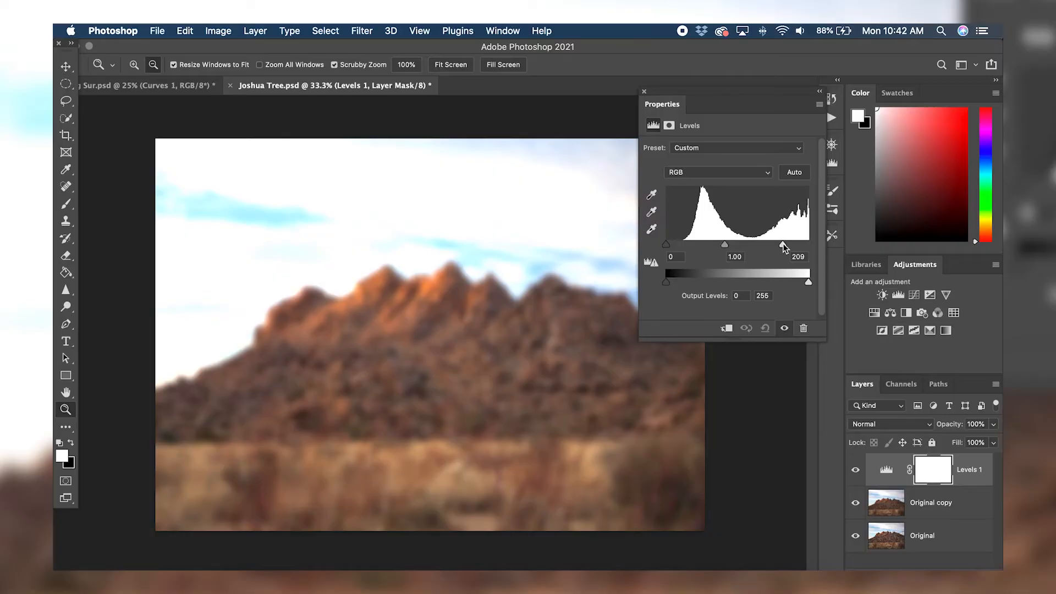
left_click_drag(726, 245, 746, 242)
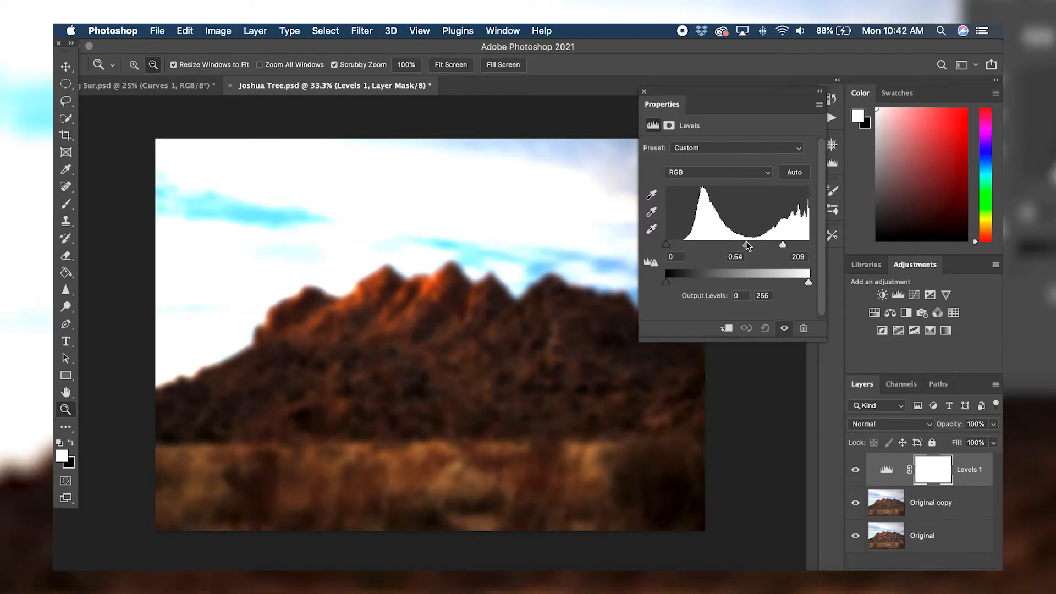
left_click(645, 92)
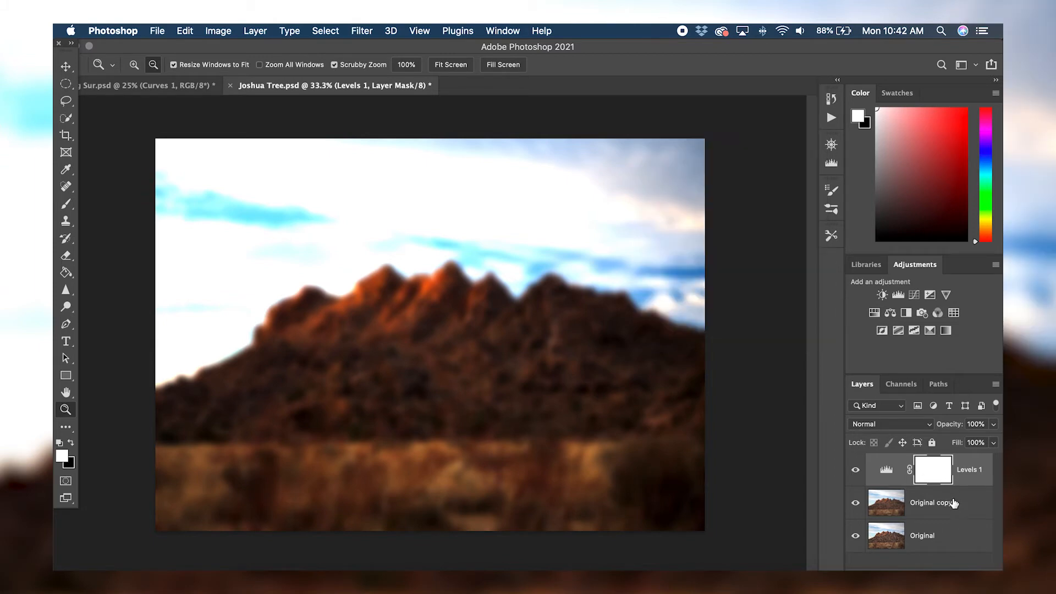
right_click(950, 500)
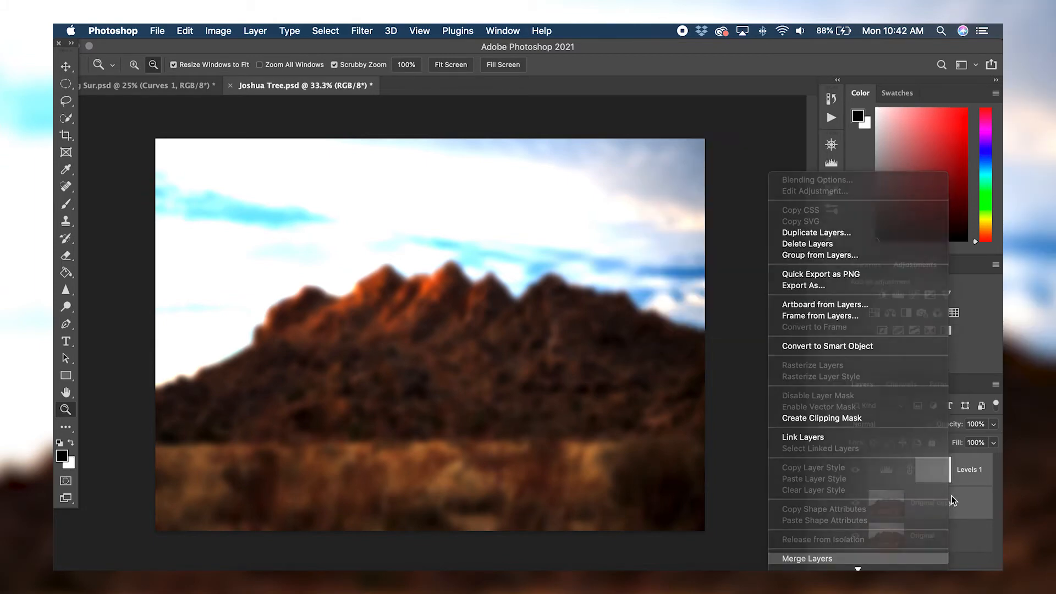
left_click(797, 559)
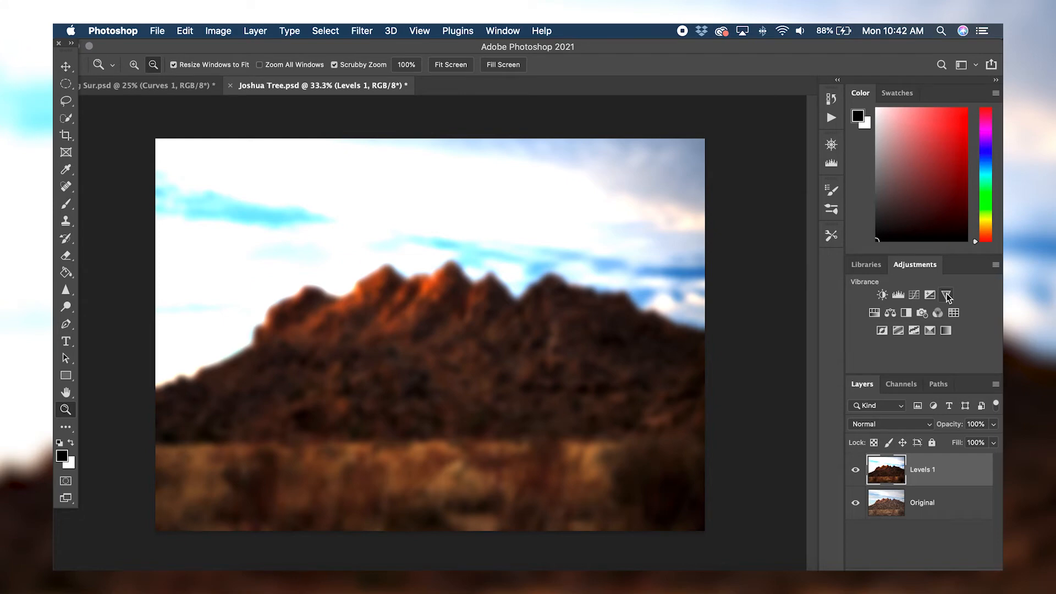
Step: Set the merged Levels 1 layer's opacity to 15% and compare the photo with it off and on
left_click(982, 424)
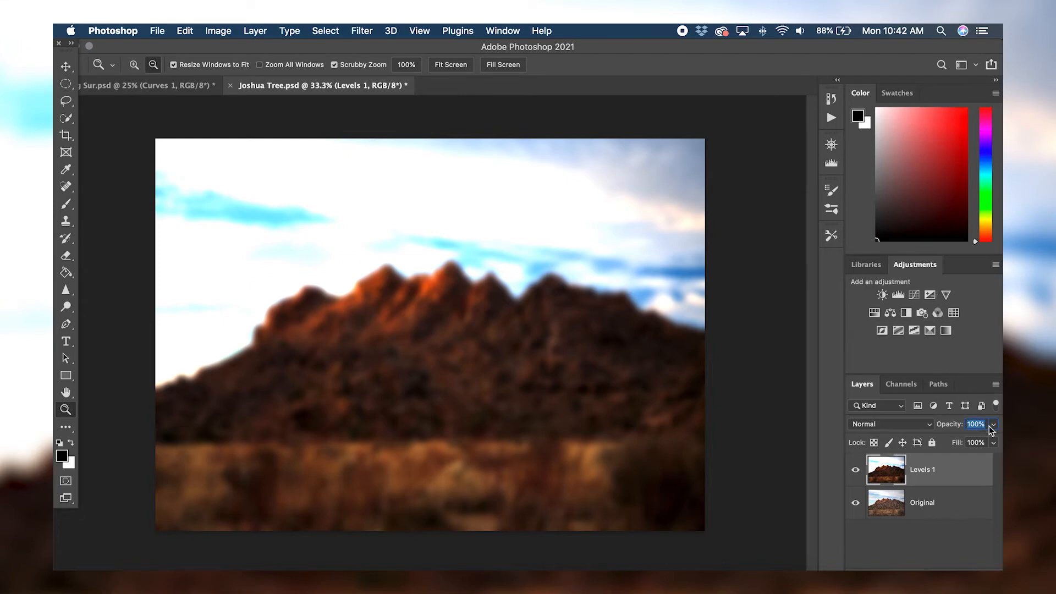
type("20")
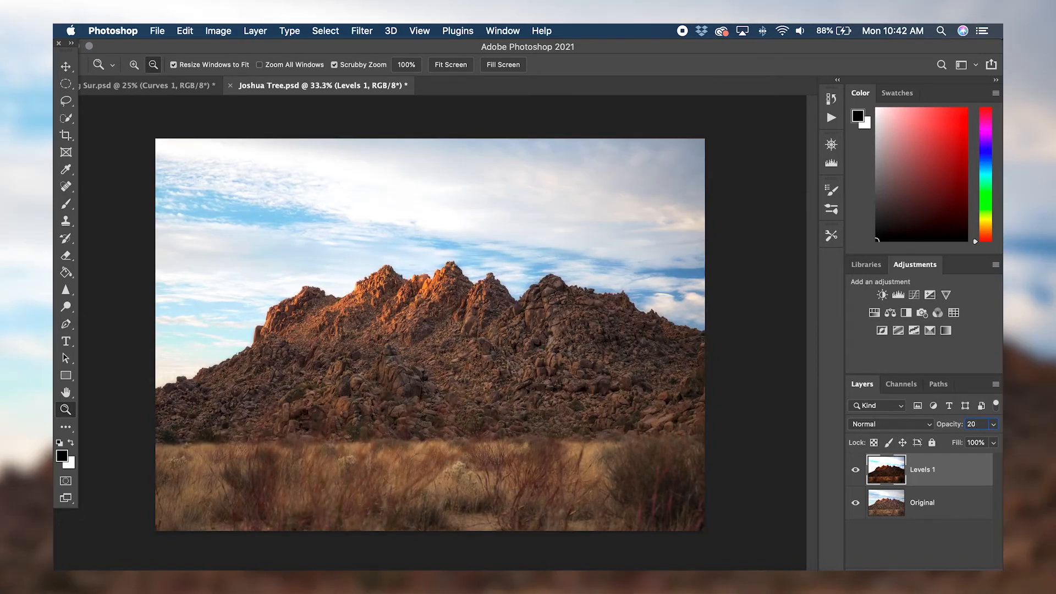
key("BackSpace")
key("BackSpace")
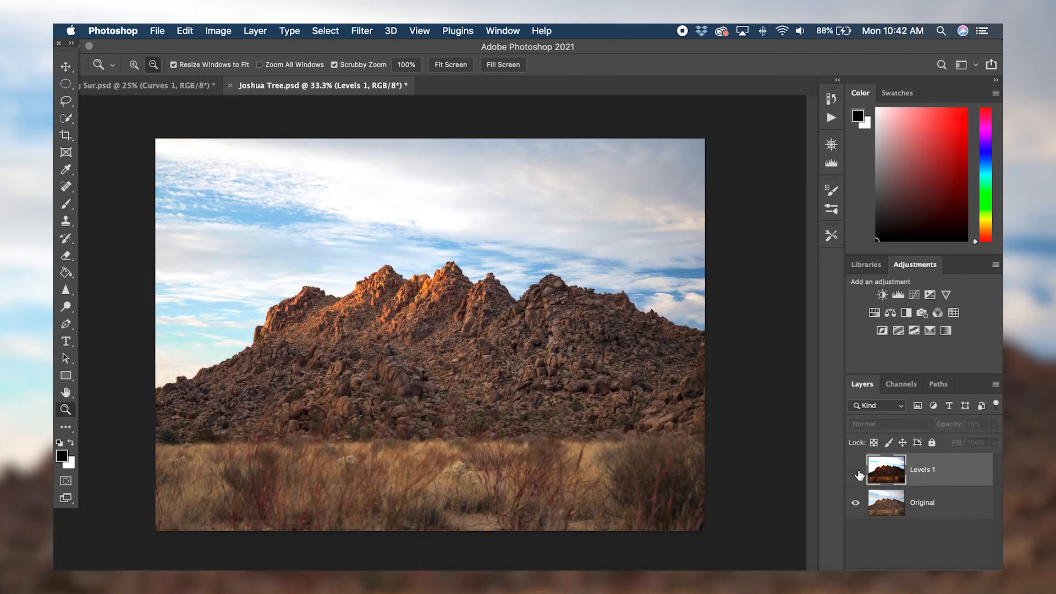
left_click(858, 471)
left_click(856, 472)
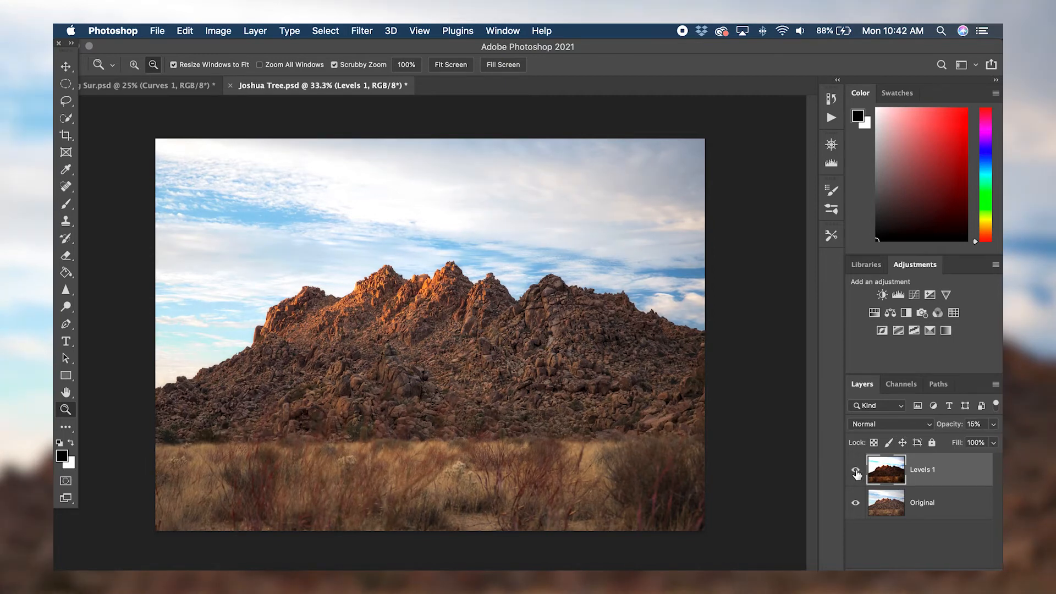
left_click(857, 471)
left_click(858, 471)
Step: Add a Black & White adjustment above the Levels 1 layer using the High Contrast Red Filter preset
left_click(906, 312)
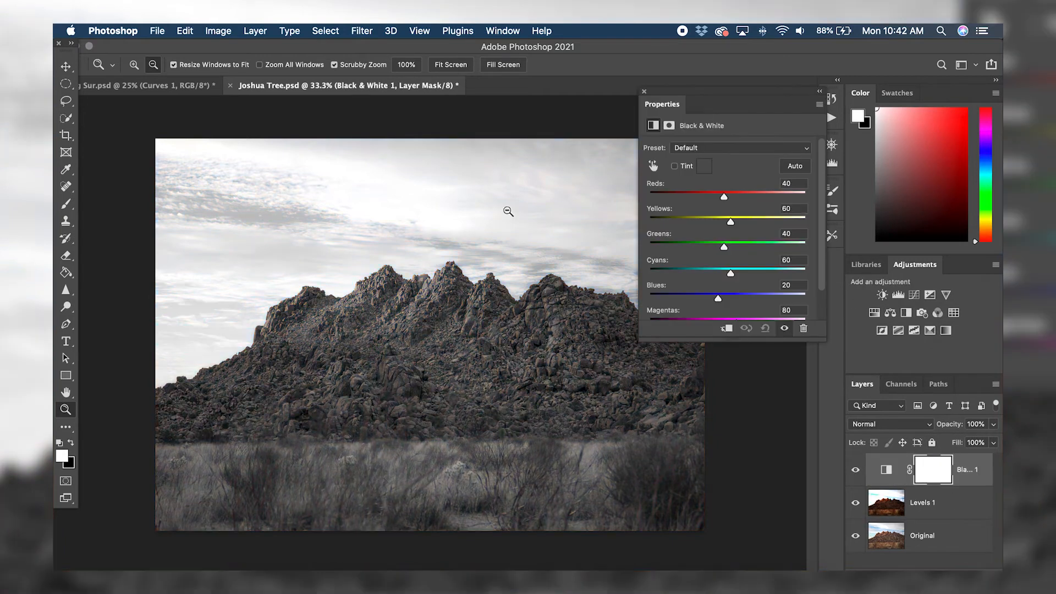
left_click(700, 149)
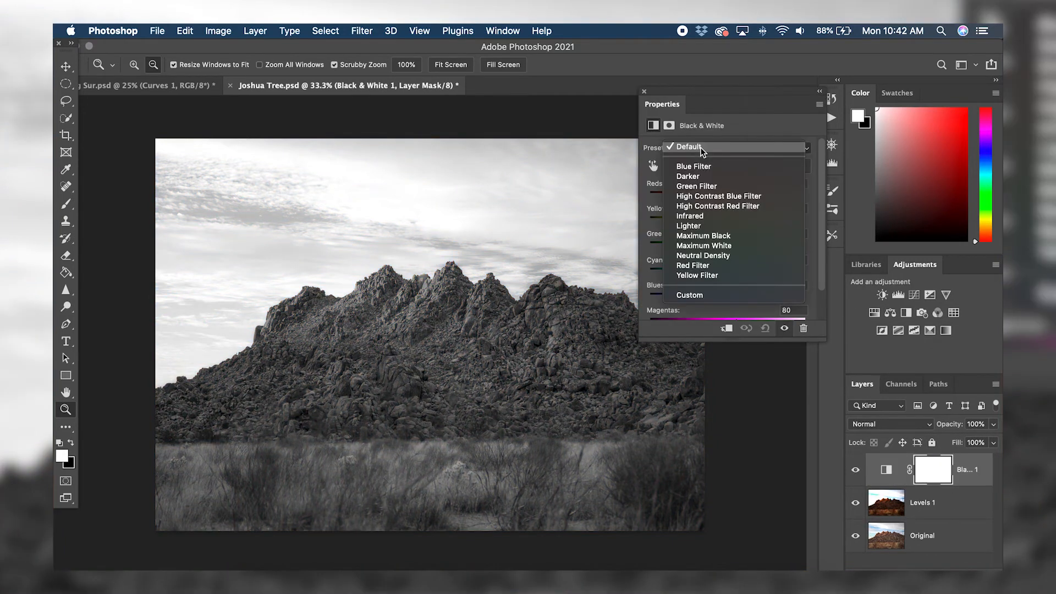
left_click(737, 205)
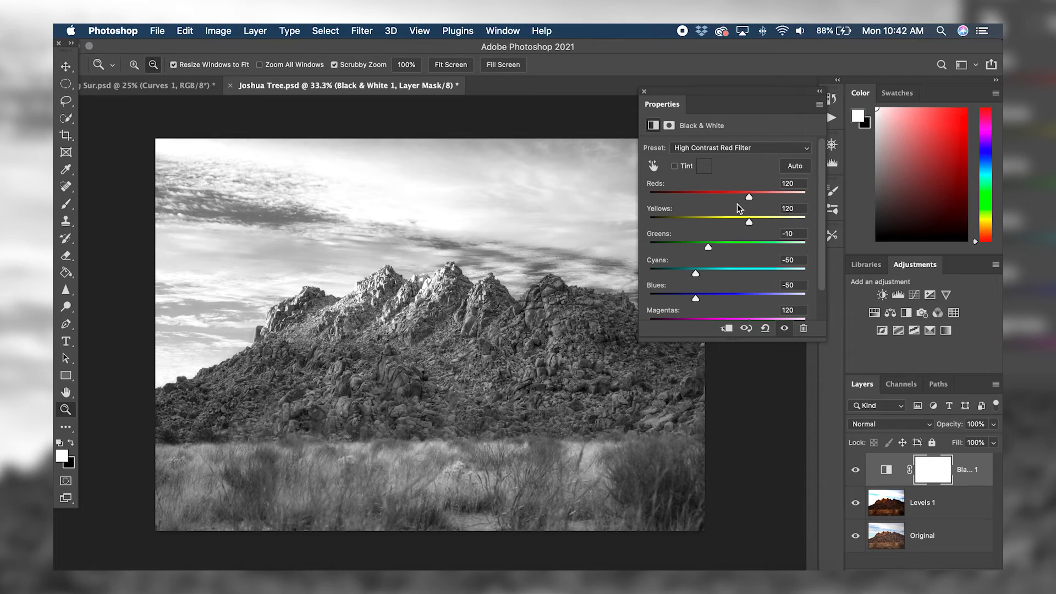
scroll(738, 207, "down", 1)
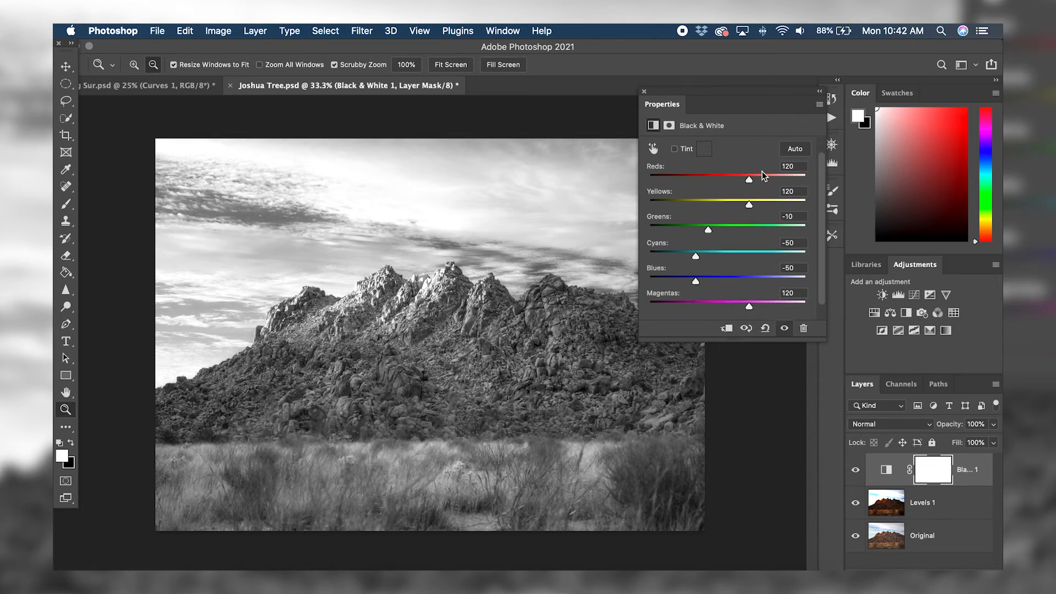
Step: Set the Black & White 1 layer to Luminosity blending at 50% opacity and compare the photo with it off and on
left_click(644, 92)
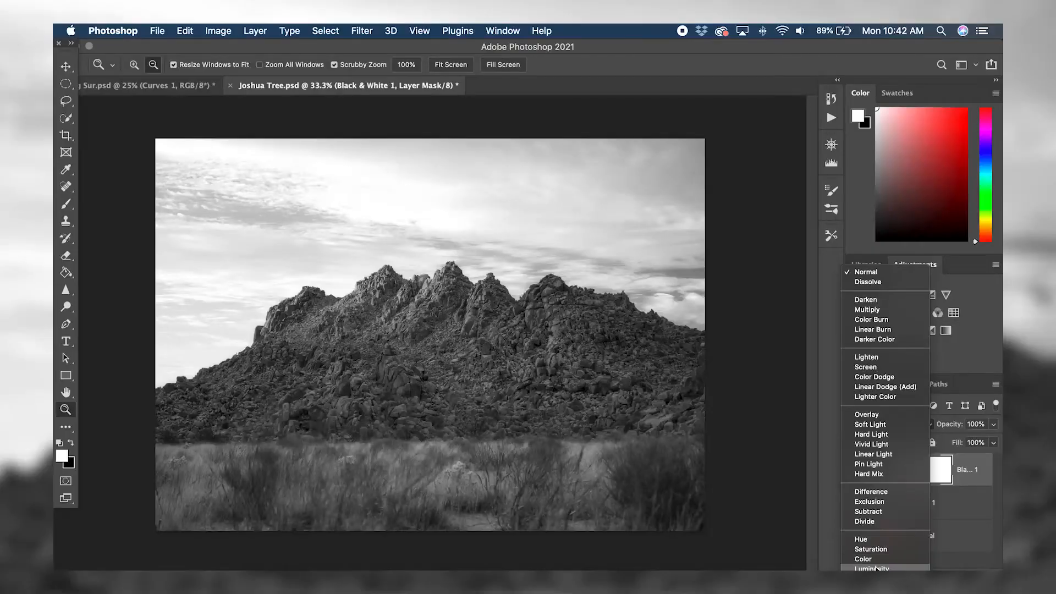
left_click(876, 567)
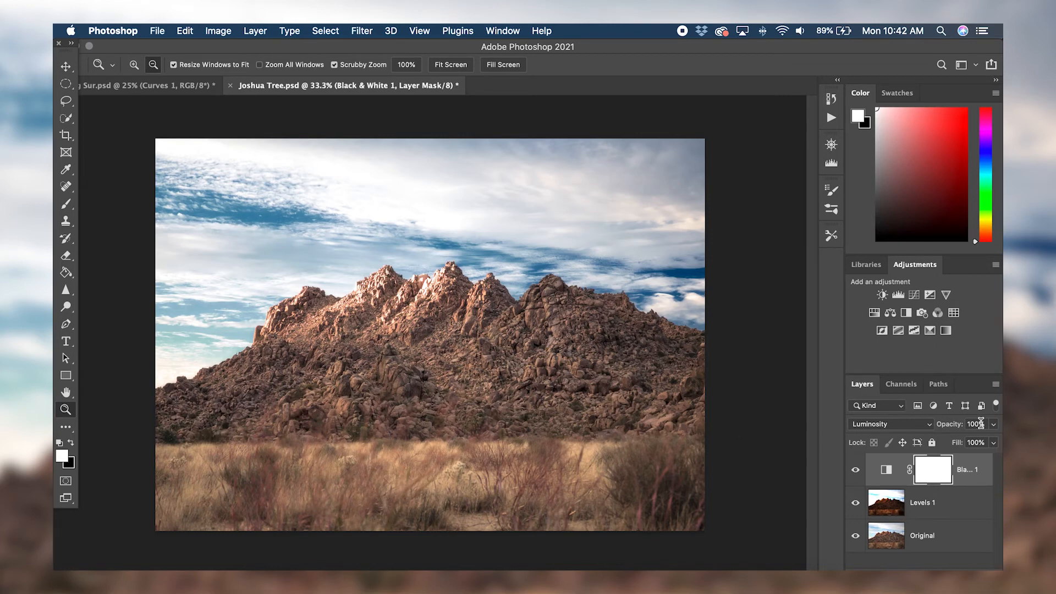
left_click(983, 422)
type("50")
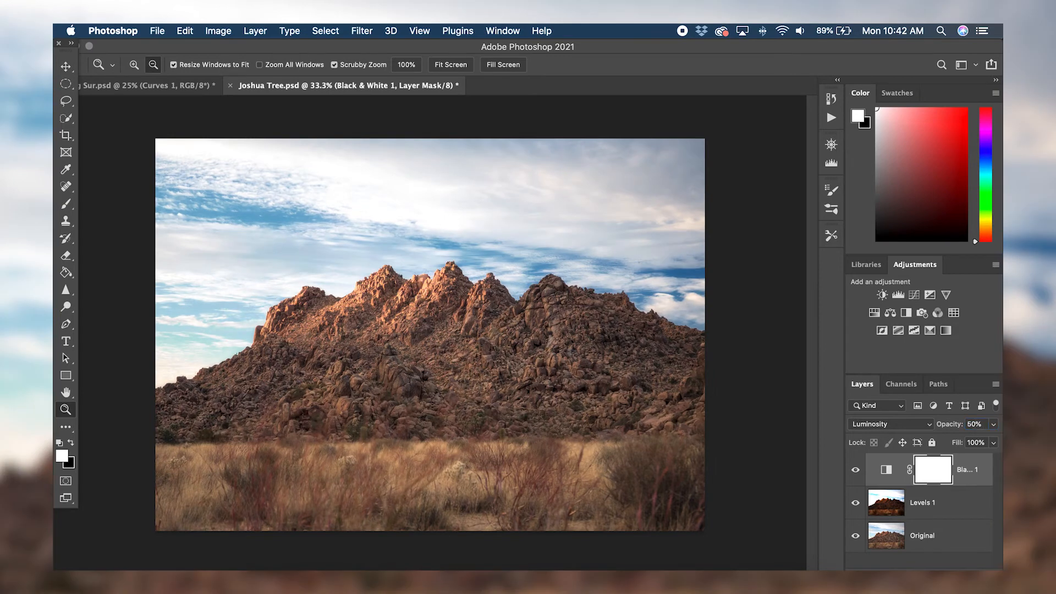
left_click(856, 471)
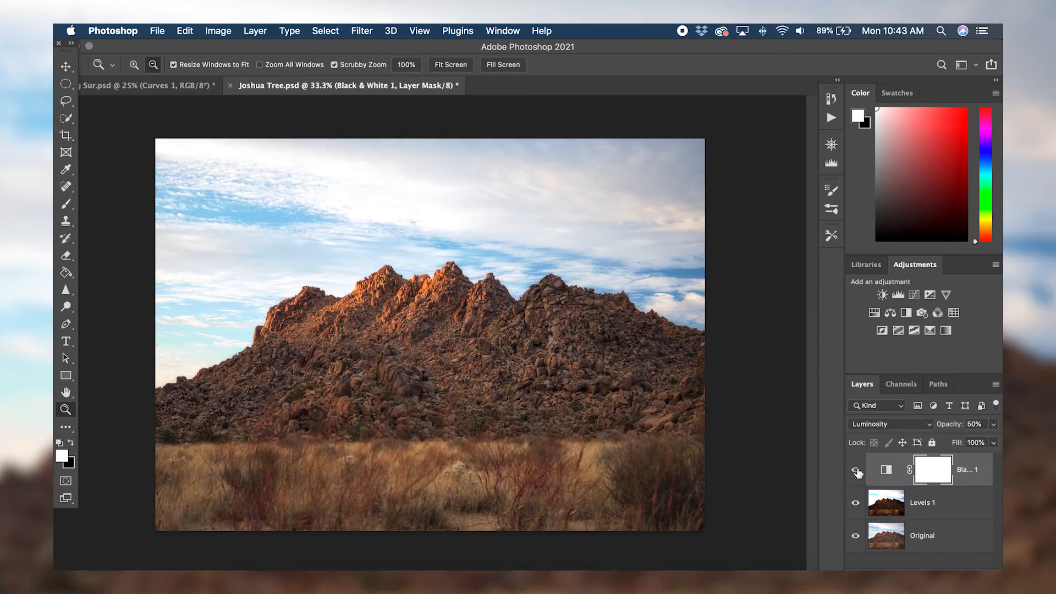
left_click(855, 470)
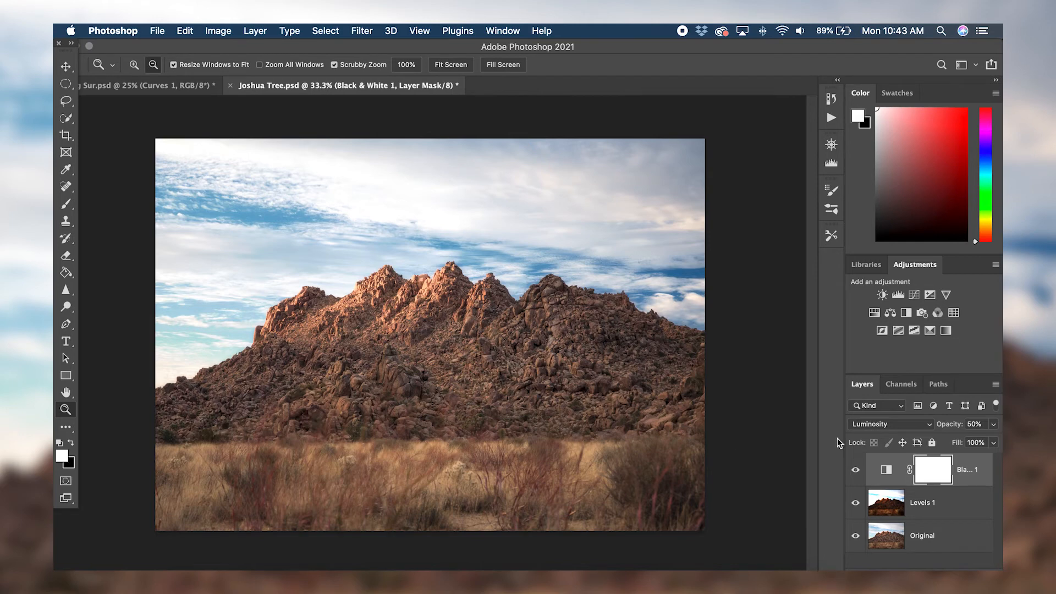
Step: Add a Selective Color adjustment with Magenta +64 and Black +44 for the Reds, and compare the photo with it off and on
left_click(929, 331)
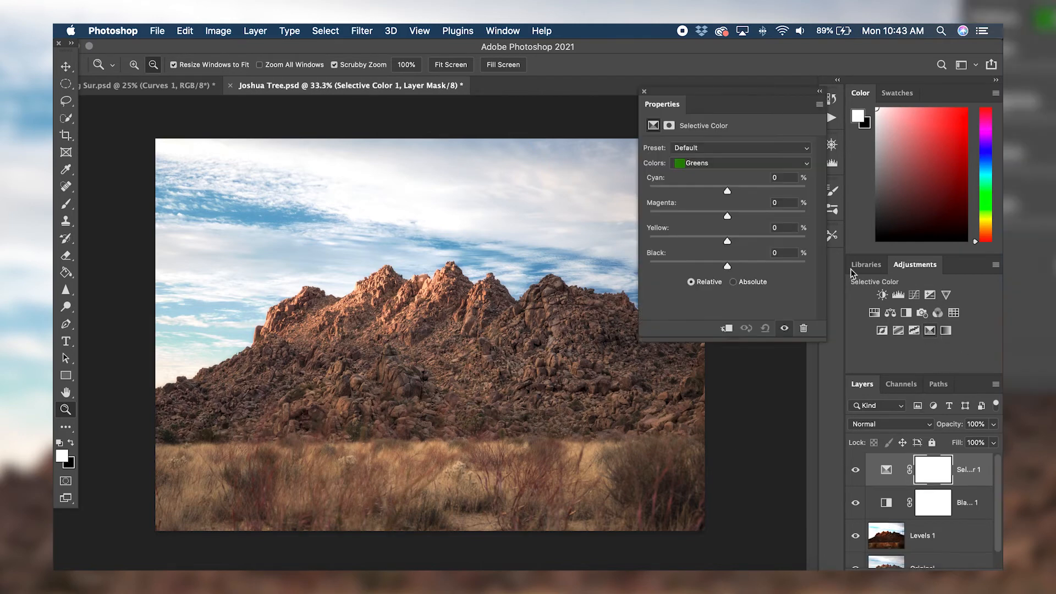
left_click(706, 163)
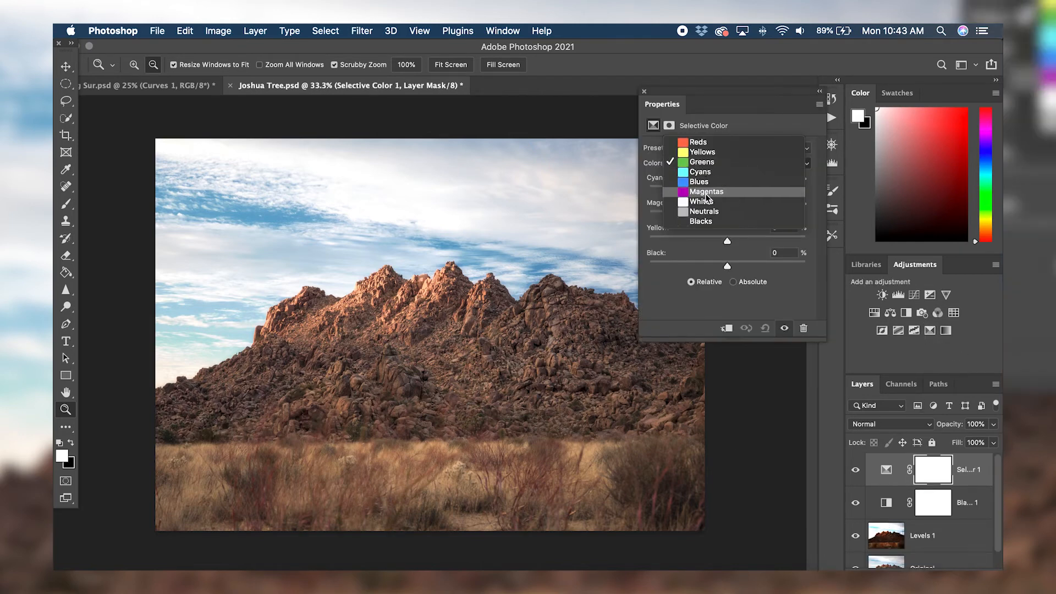
left_click(698, 142)
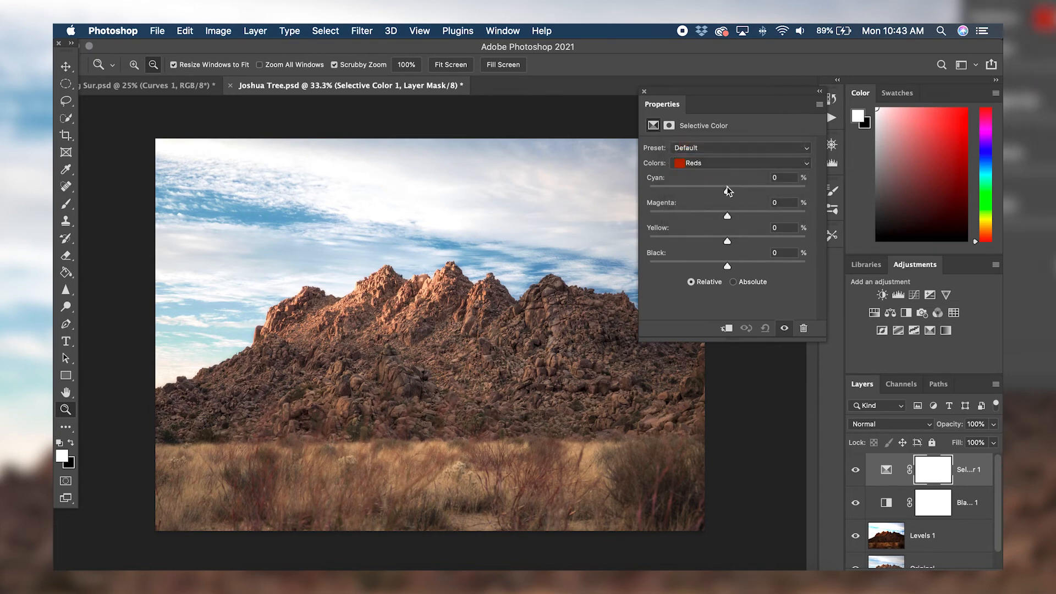
left_click_drag(727, 215, 781, 213)
left_click_drag(727, 269, 762, 260)
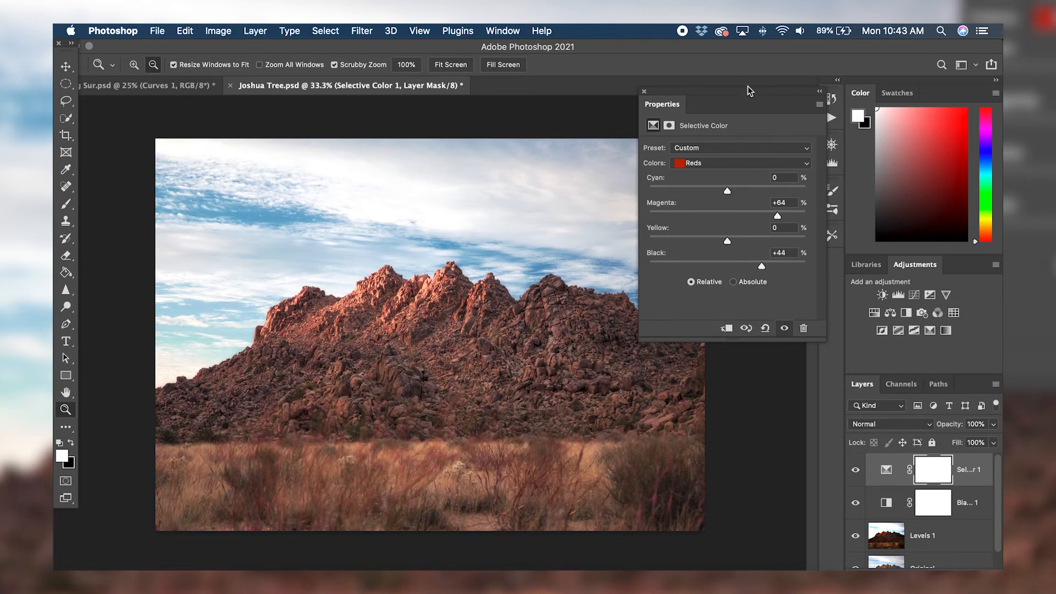
left_click(644, 92)
left_click(855, 470)
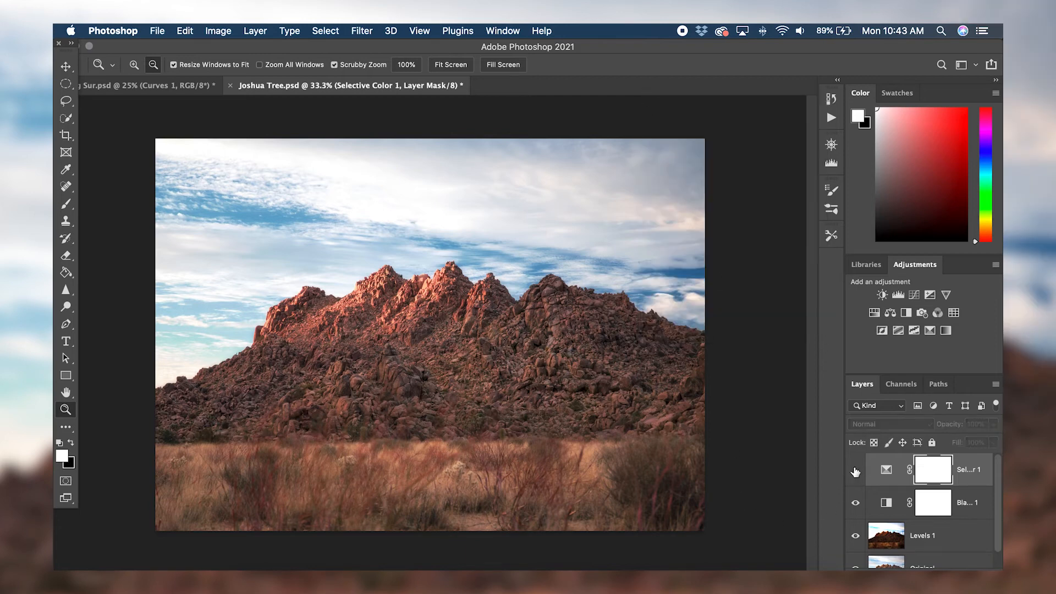
left_click(855, 470)
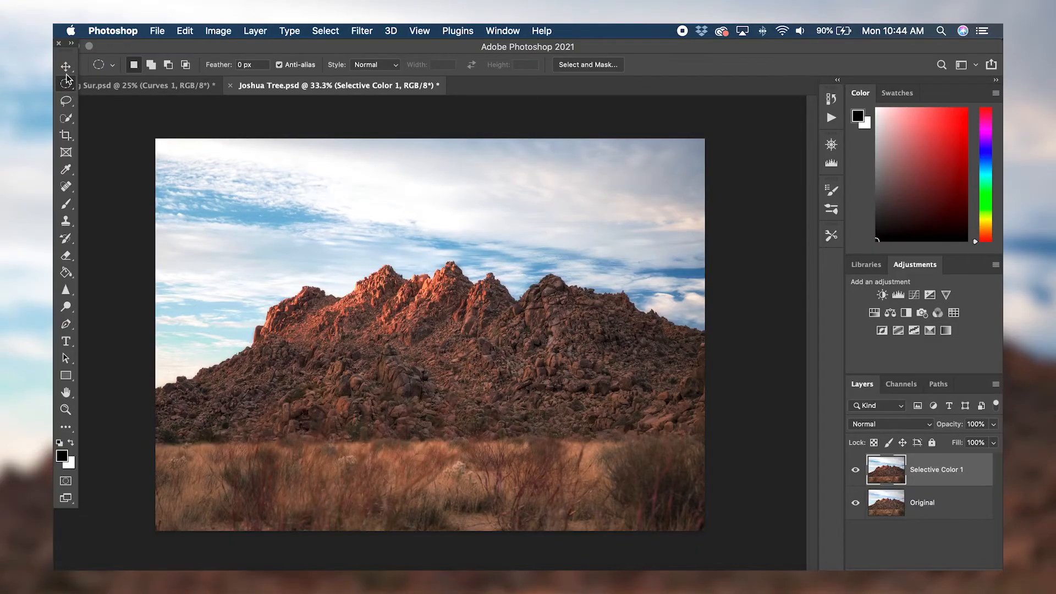
Step: Start a Sky Replacement on the Selective Color 1 layer and choose the purple sky with the orange central glow from the Spectacular set
left_click(65, 69)
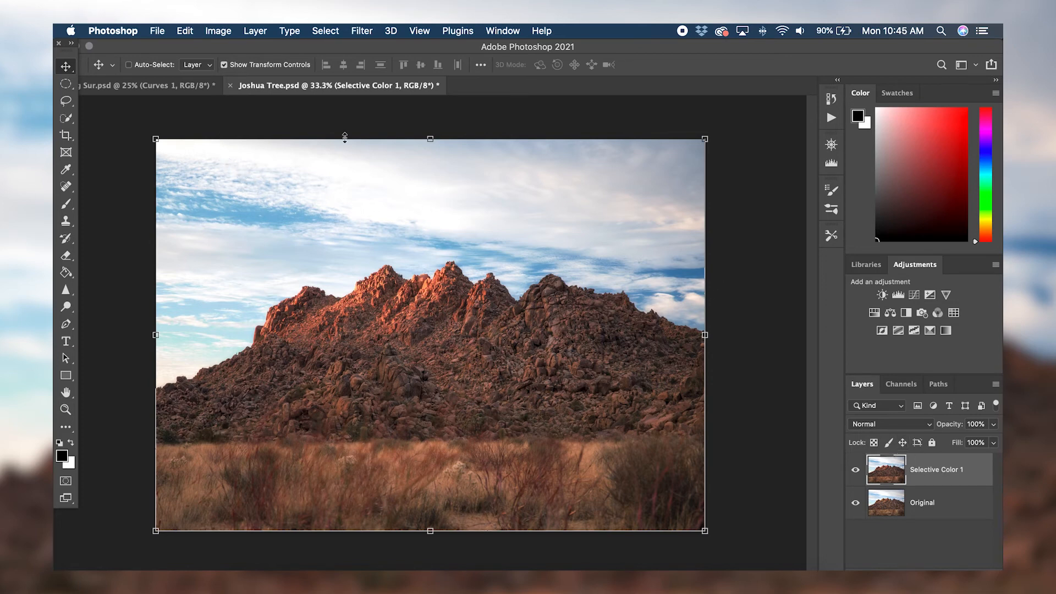
left_click(183, 31)
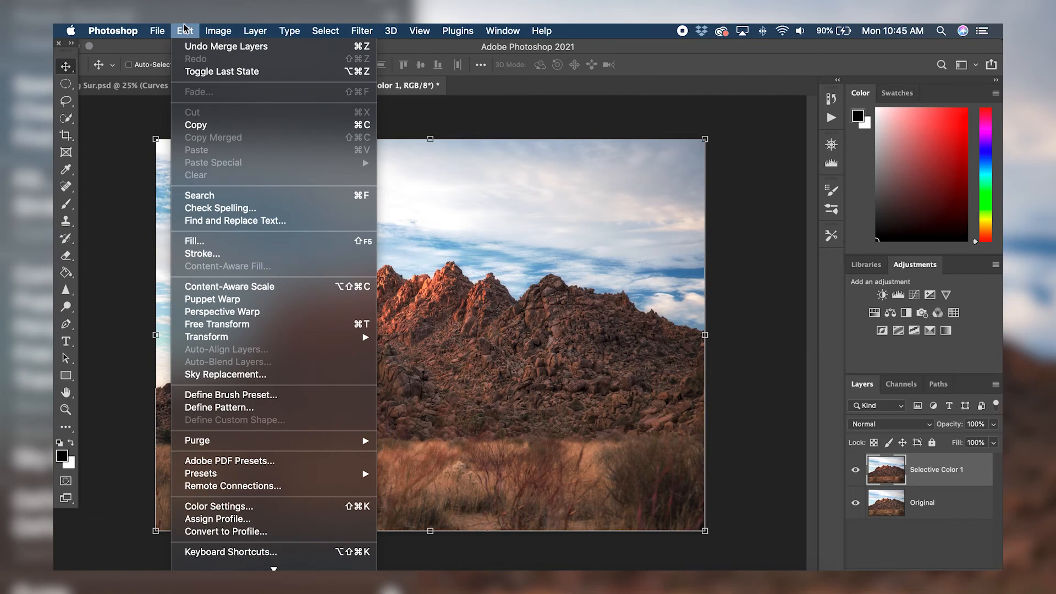
left_click(247, 376)
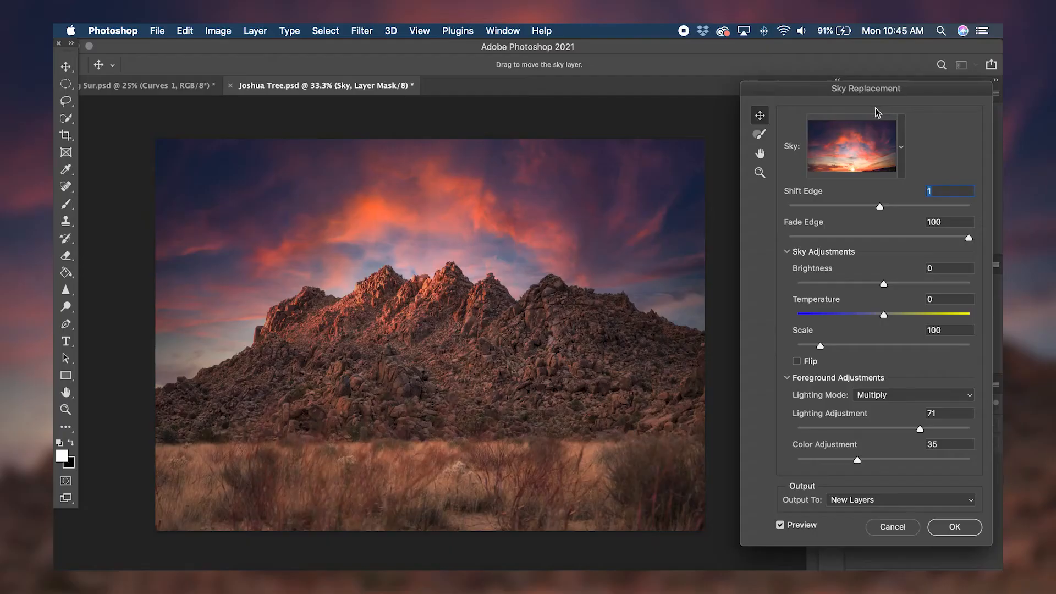
left_click(902, 146)
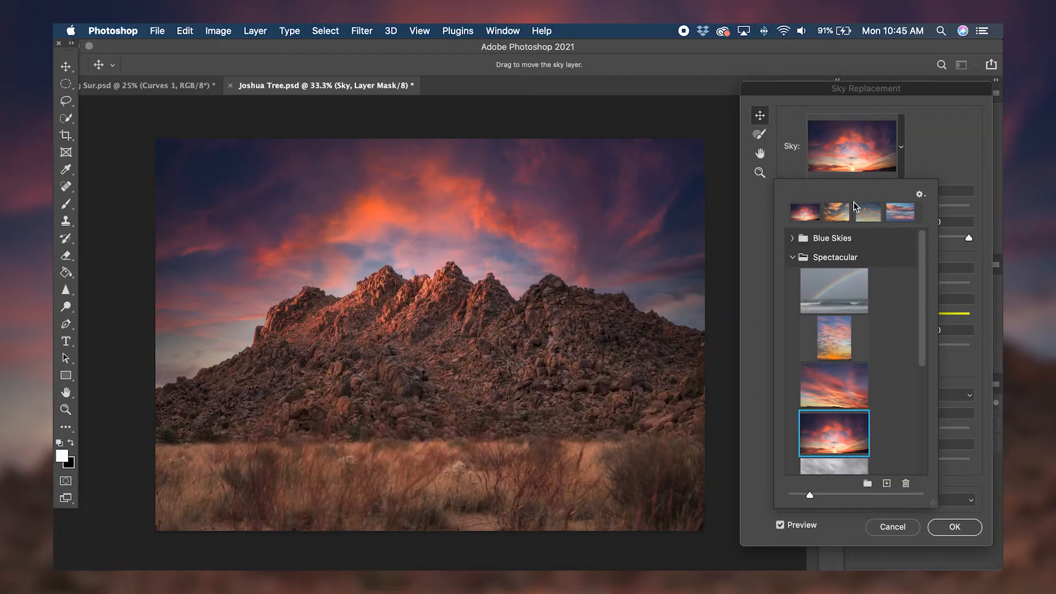
left_click(793, 257)
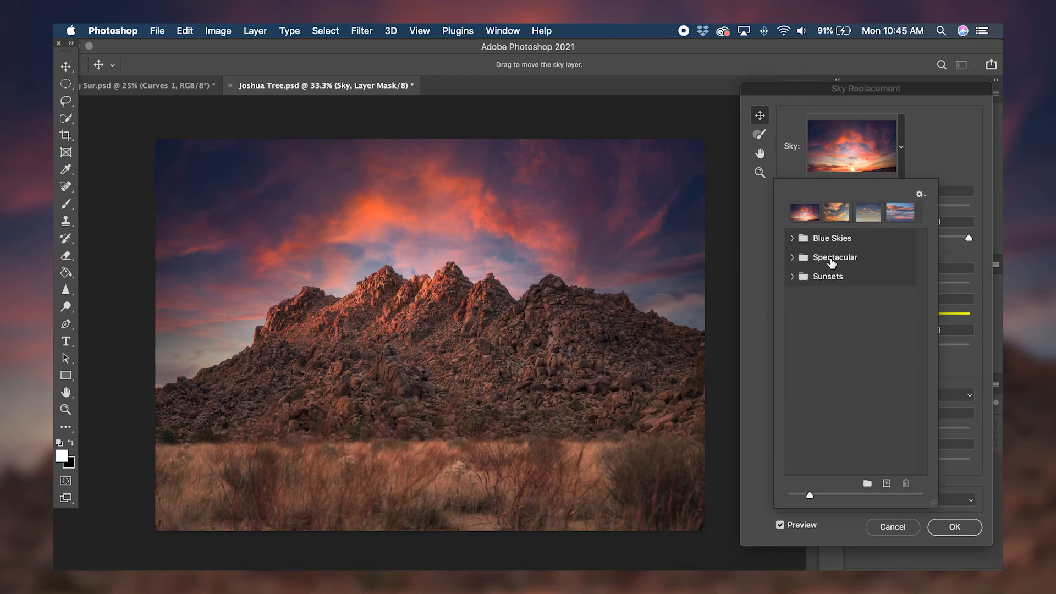
left_click(792, 256)
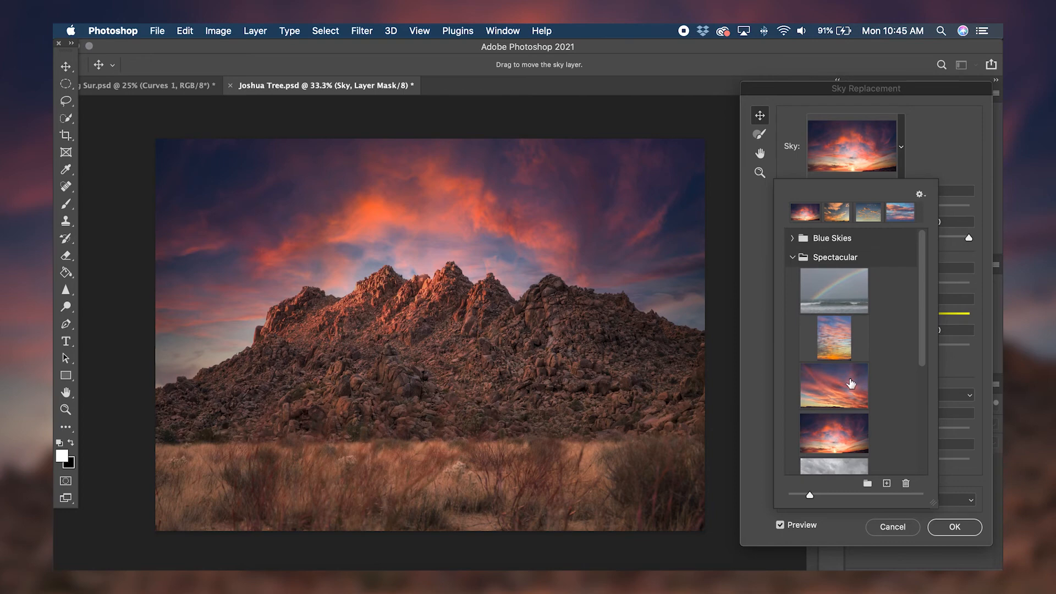
left_click(834, 438)
left_click(901, 147)
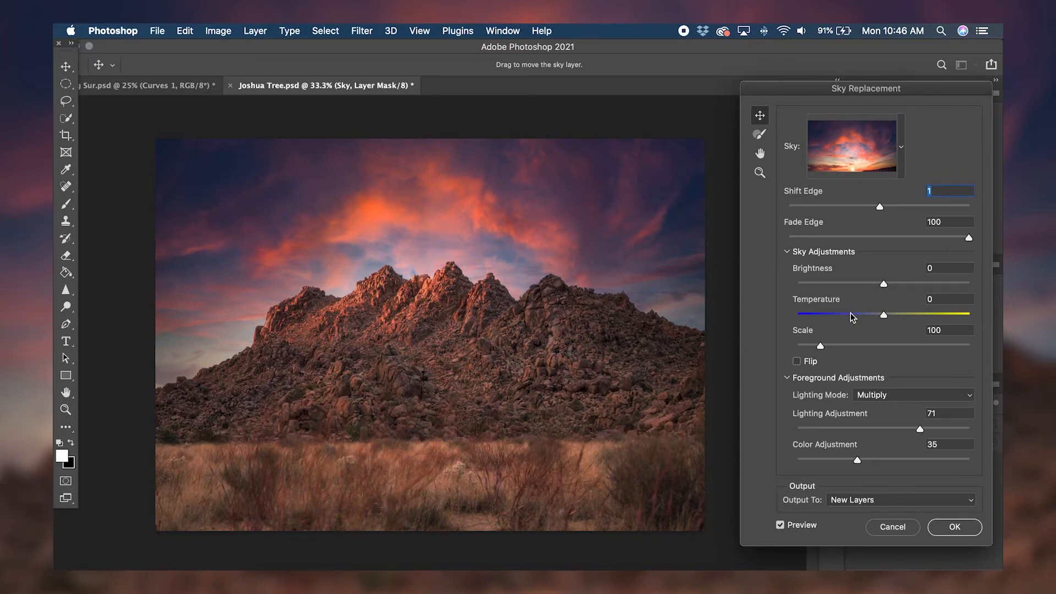
Step: Set the sky replacement's Shift Edge to 14 and apply it, output to new layers
left_click_drag(879, 206, 884, 205)
left_click_drag(889, 206, 893, 210)
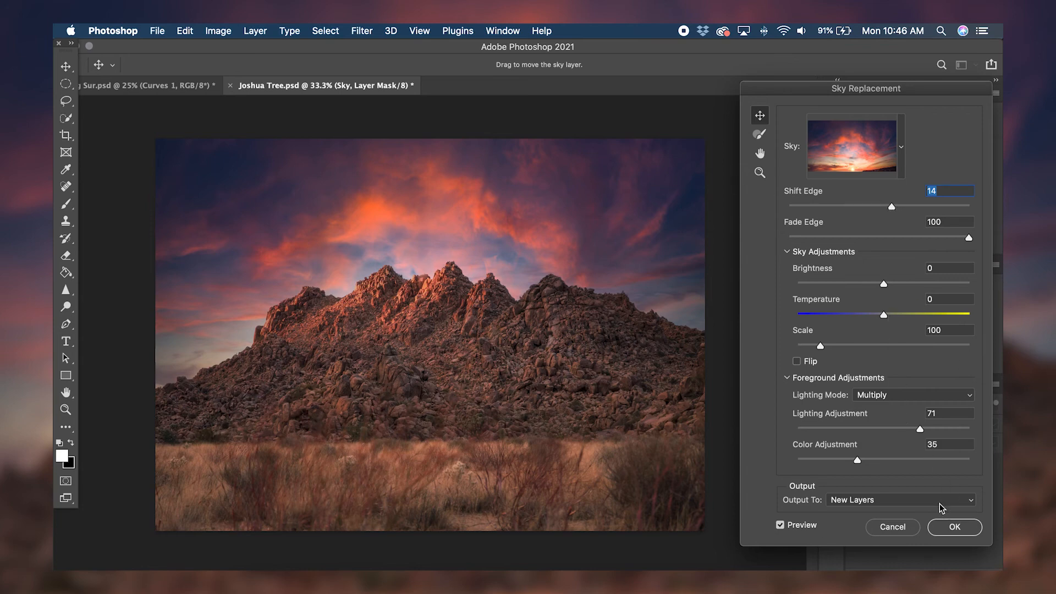
left_click(962, 529)
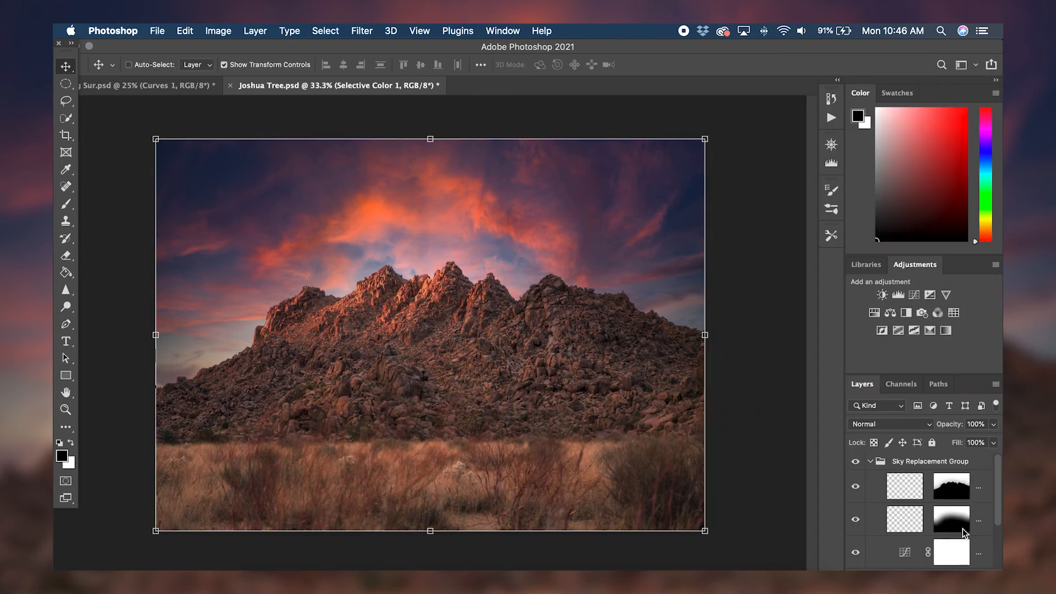
Step: Collapse the Sky Replacement Group and compare the photo with the group off and on
left_click(872, 462)
left_click(874, 462)
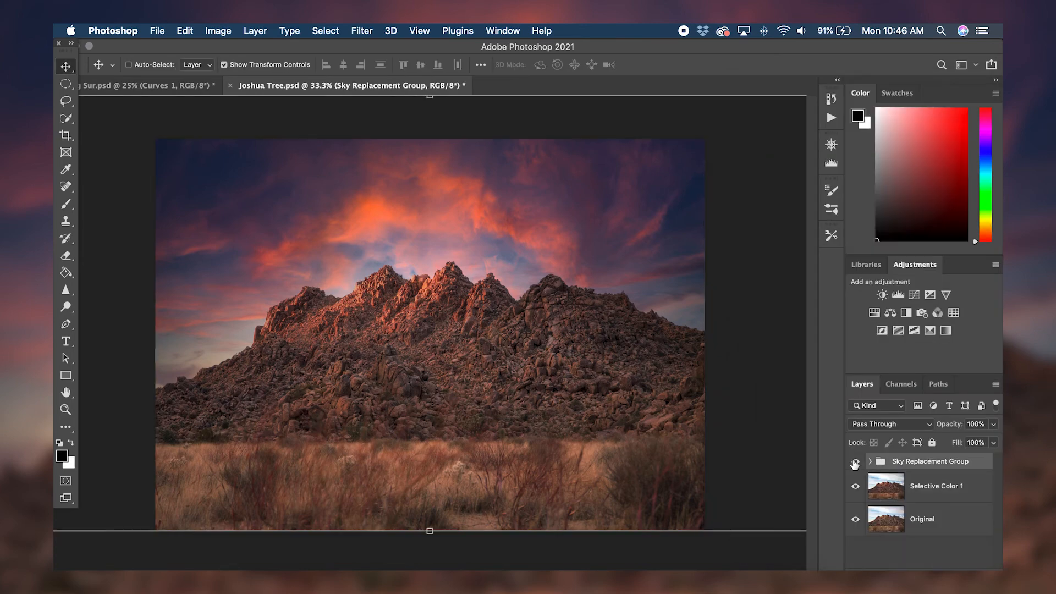
left_click(855, 463)
left_click(855, 463)
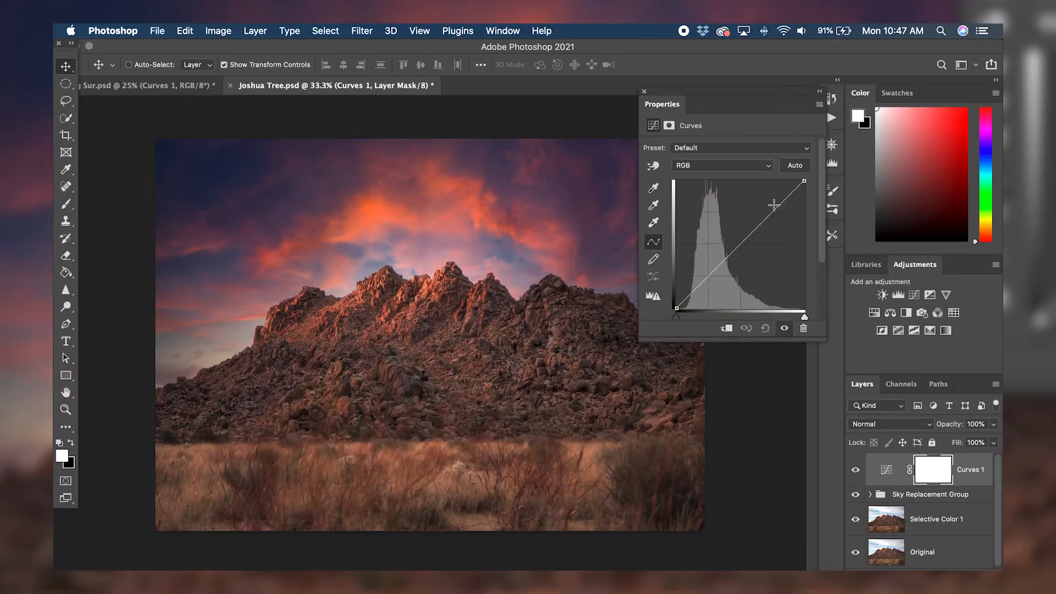
Step: Shape the RGB curve of the Curves 1 adjustment into a gentle S, slightly raising the highlights and lowering the shadows
left_click(774, 205)
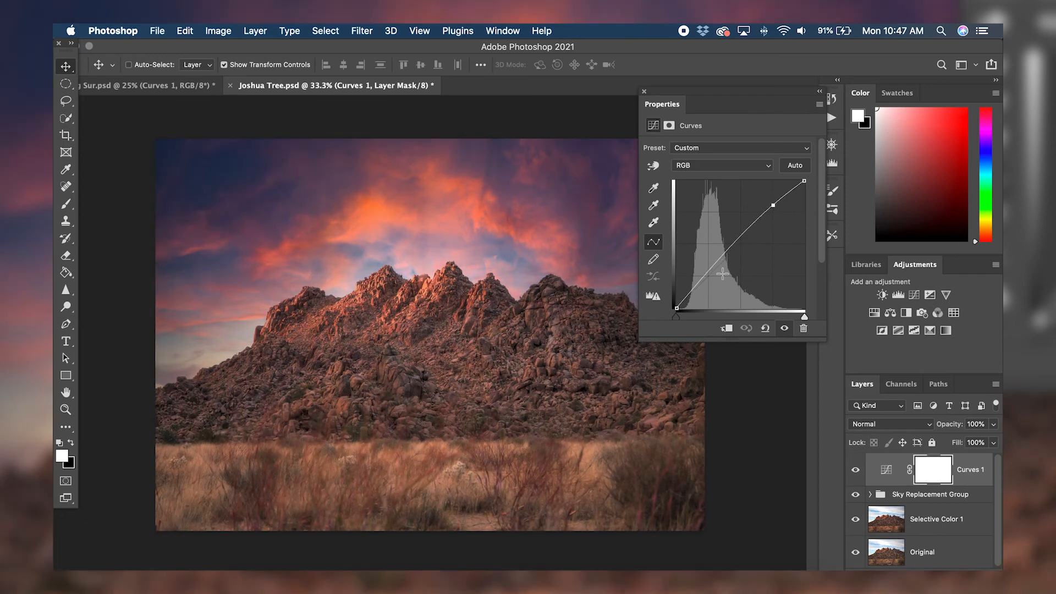
left_click_drag(711, 270, 713, 272)
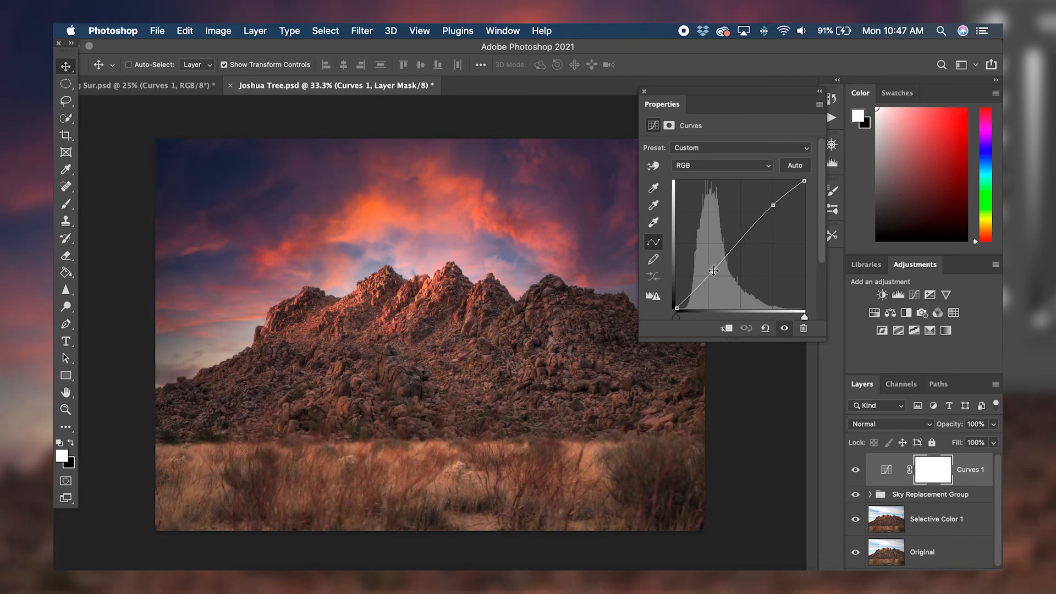
left_click_drag(772, 205, 771, 204)
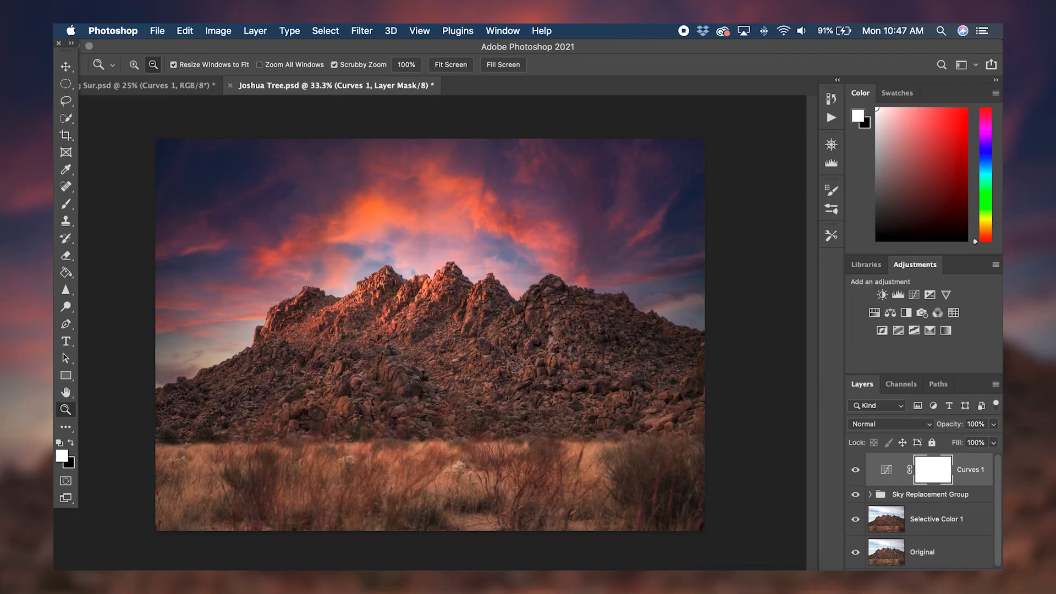
Step: Merge the Curves 1, Sky Replacement Group and Selective Color 1 layers, and hide the merged layer to compare with the Original
left_click(952, 530)
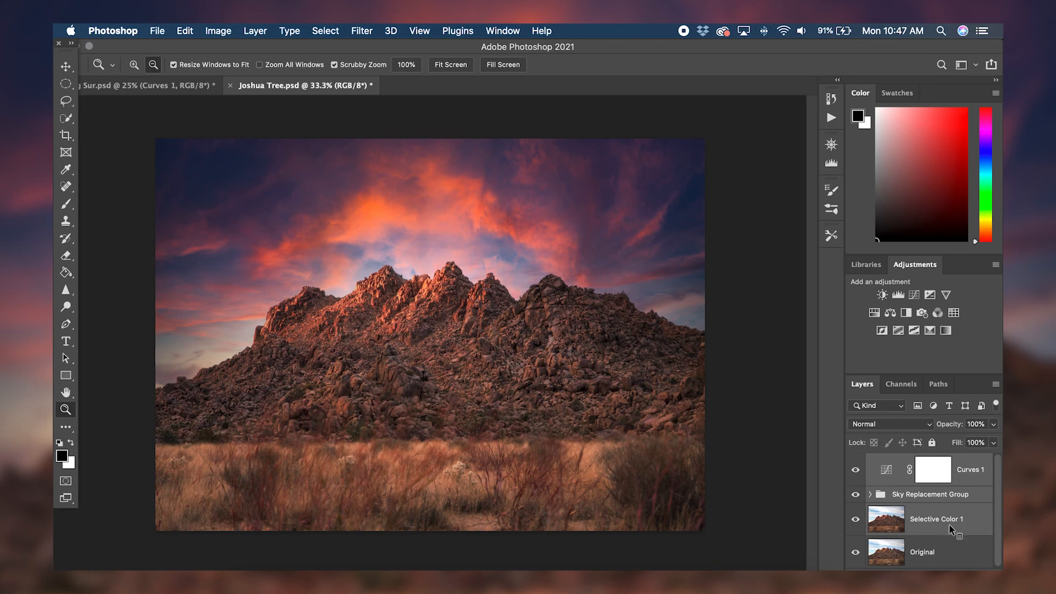
right_click(952, 530)
left_click(814, 559)
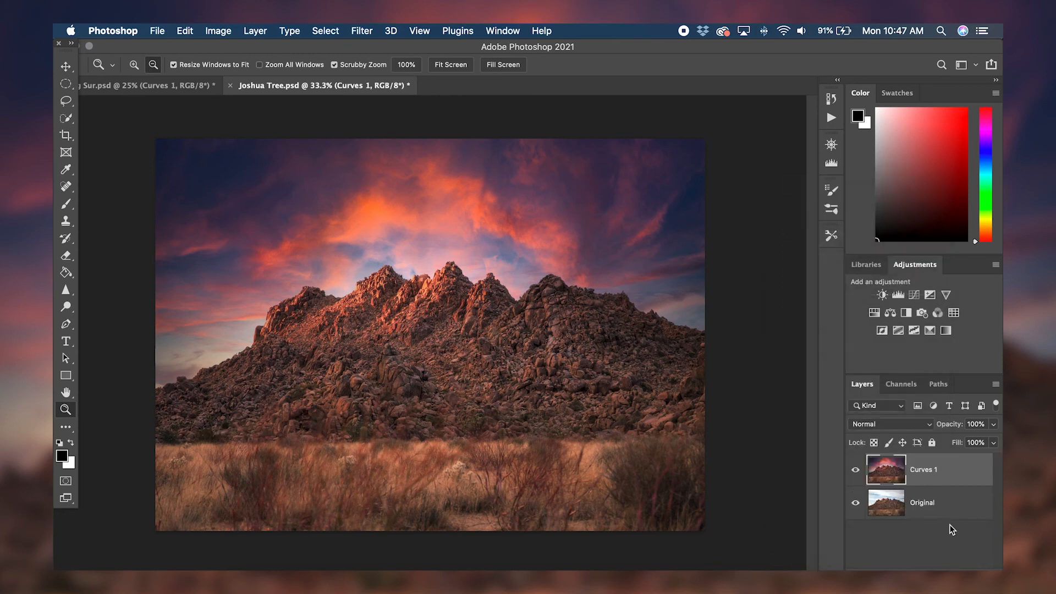
left_click(855, 470)
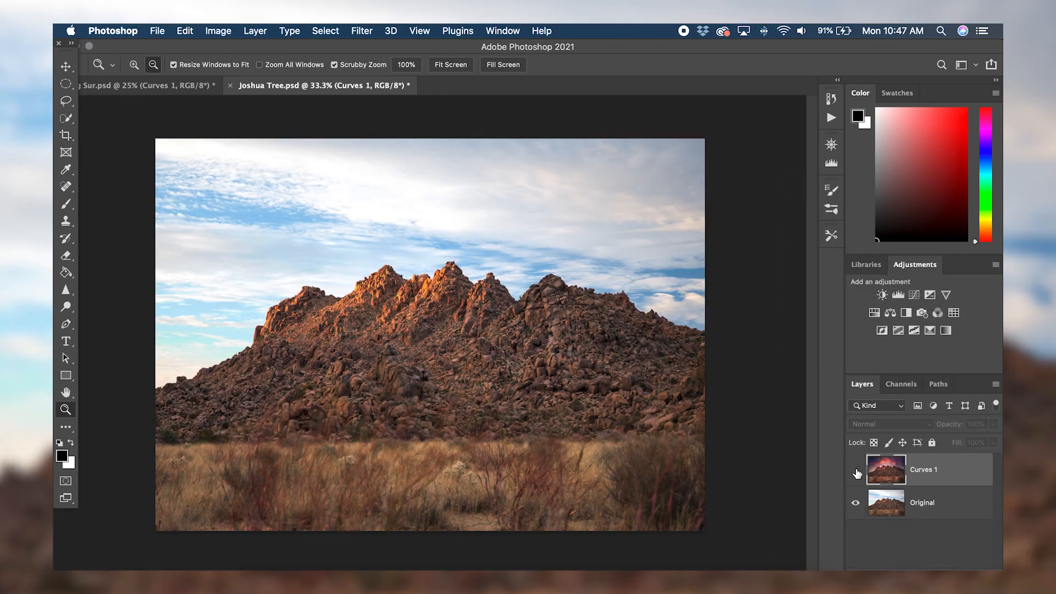